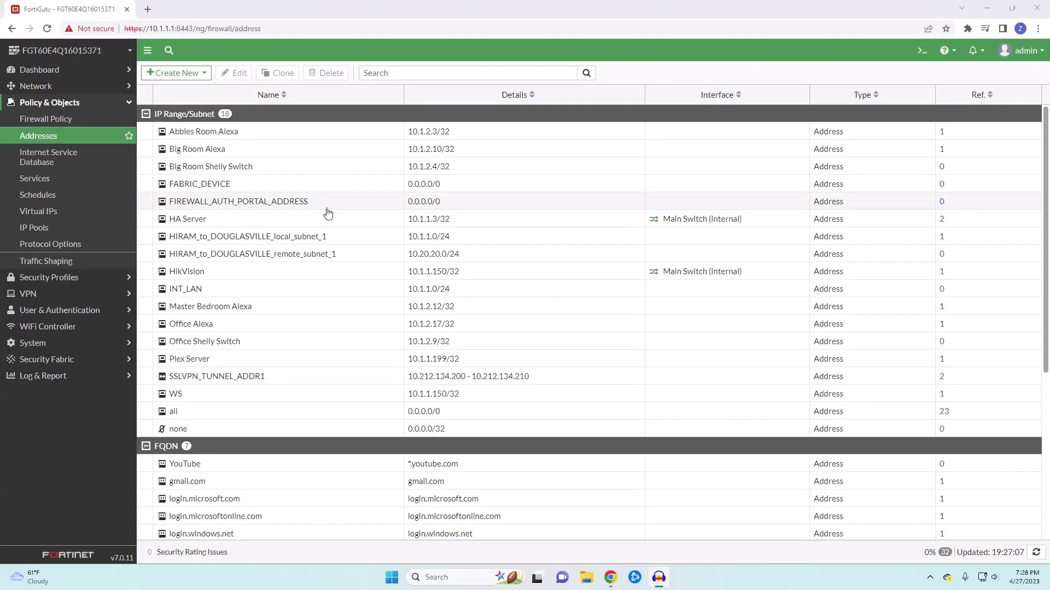
Inspect the SSLVPN_TUNNEL_ADDR1 address without saving, then start a new Local User under User Definition
double_click(315, 378)
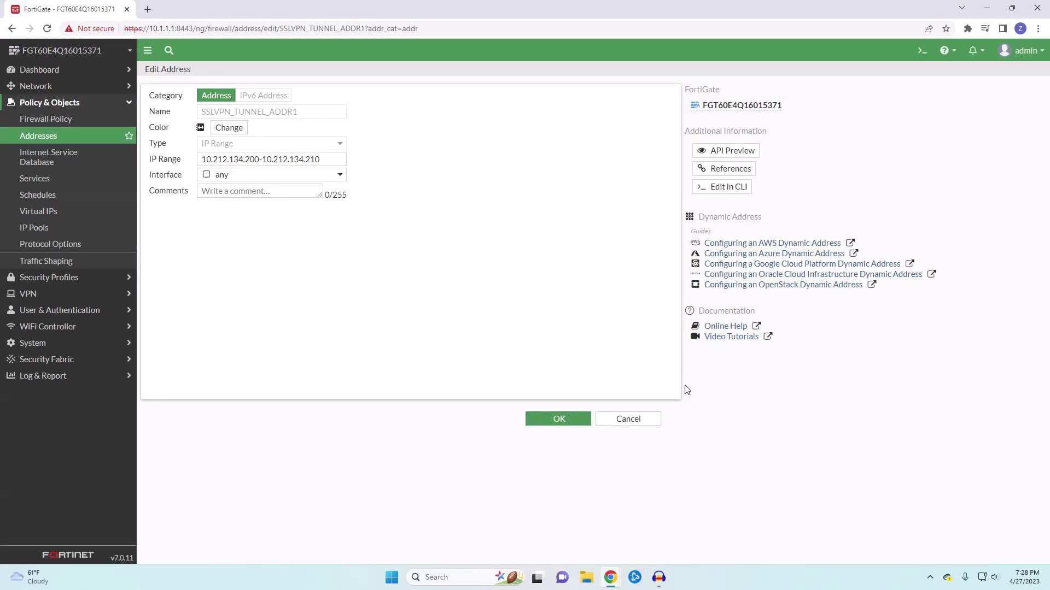
left_click(630, 421)
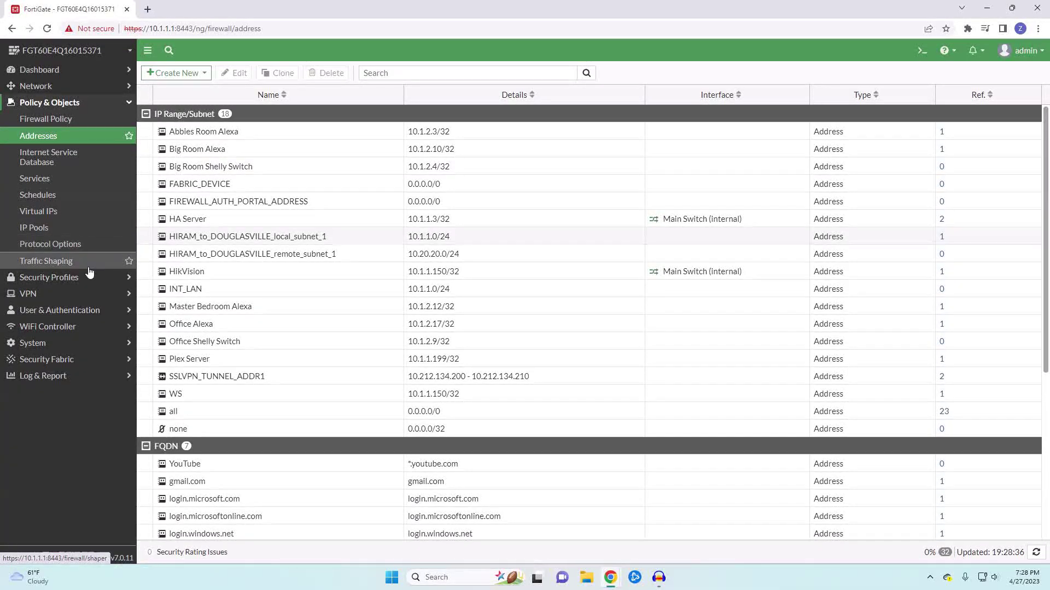
left_click(64, 313)
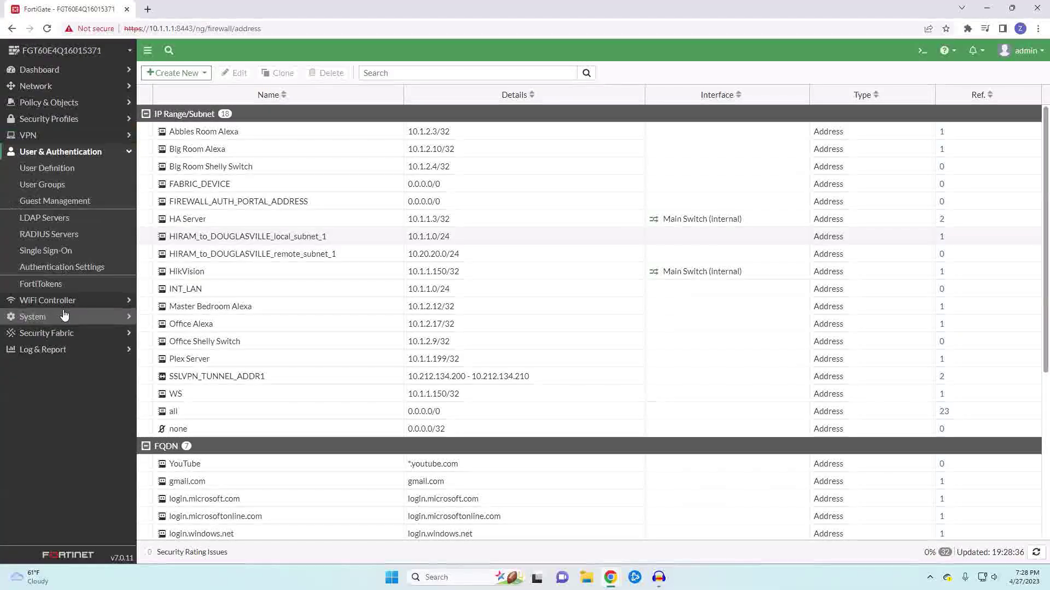
left_click(73, 174)
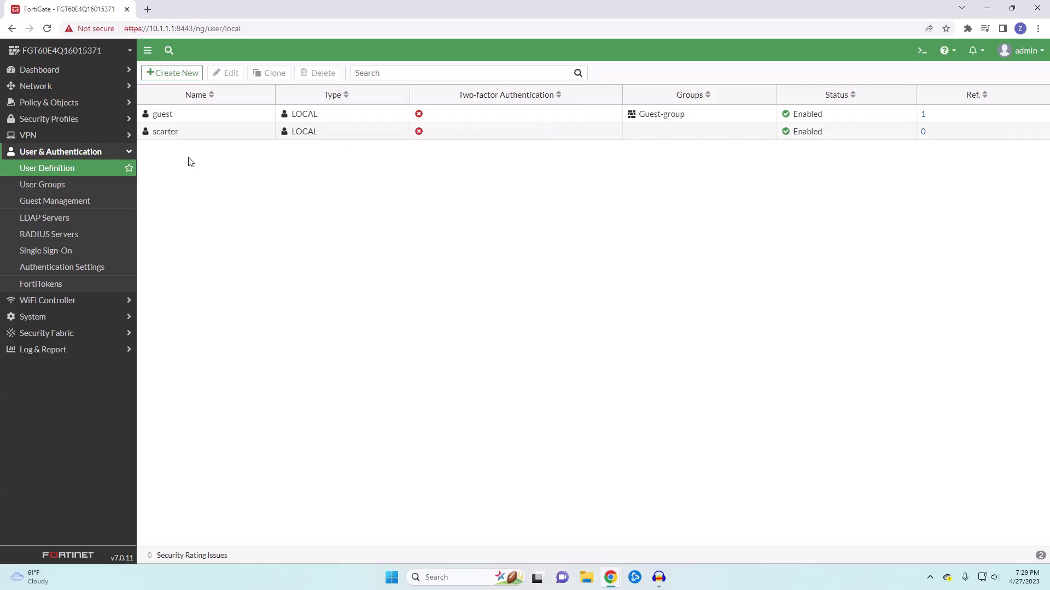
left_click(168, 73)
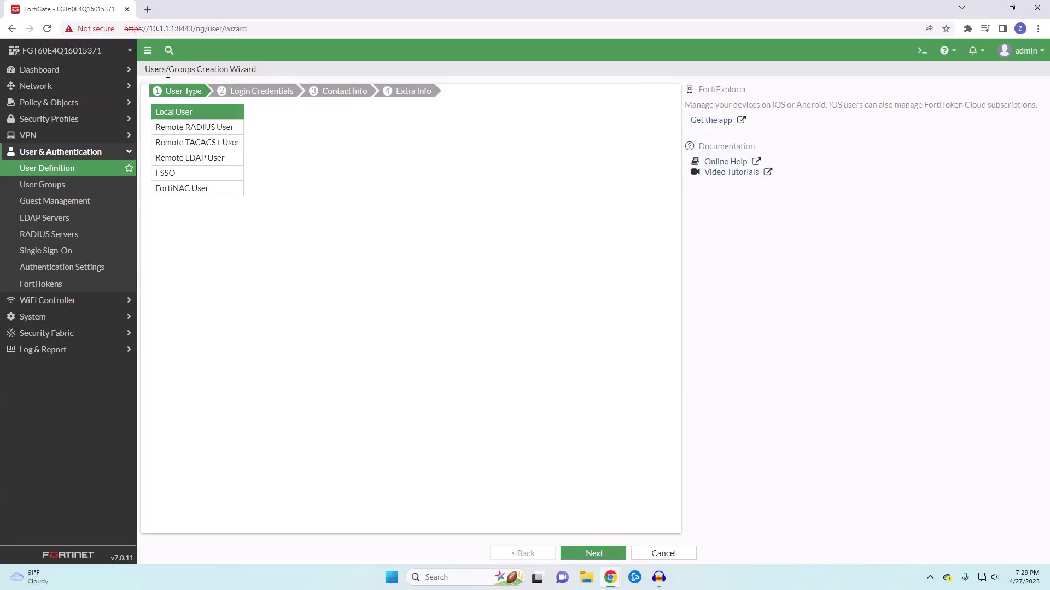
left_click(604, 555)
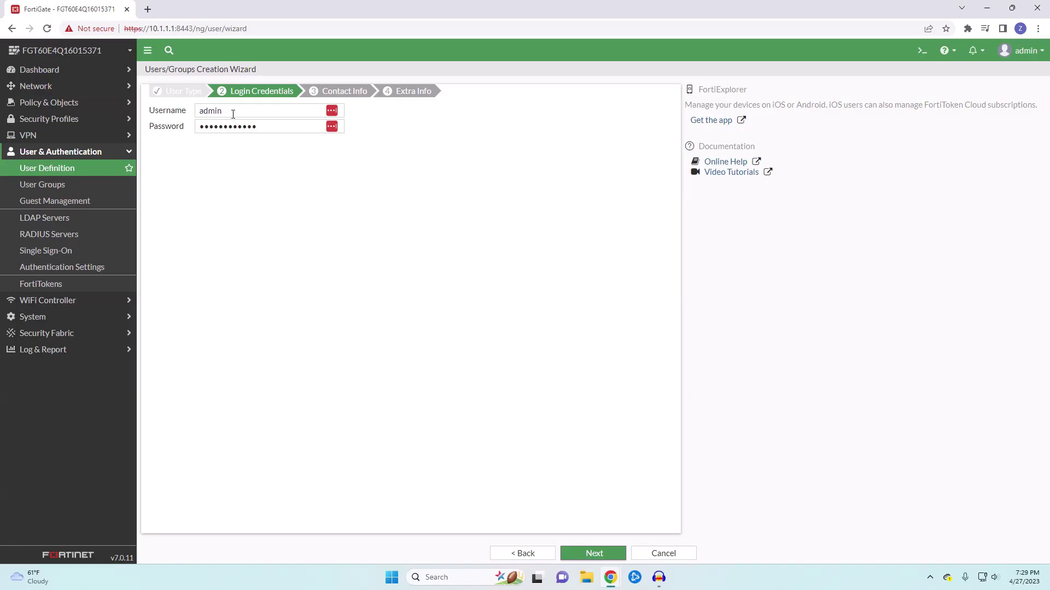
Replace the prefilled username and password with the new user's credentials and continue to Contact Info
double_click(233, 114)
type("casey")
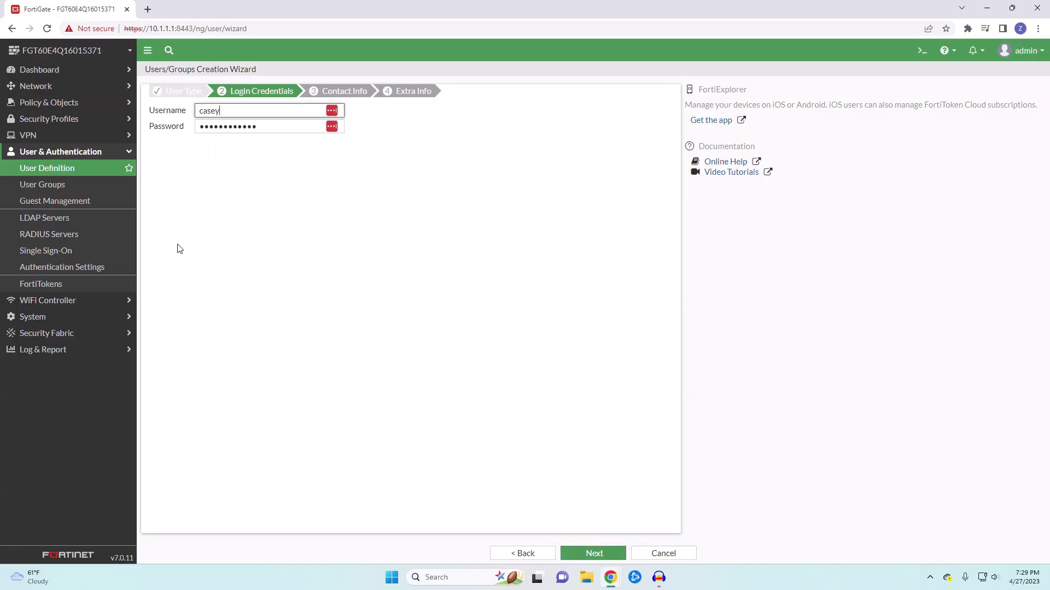
double_click(274, 126)
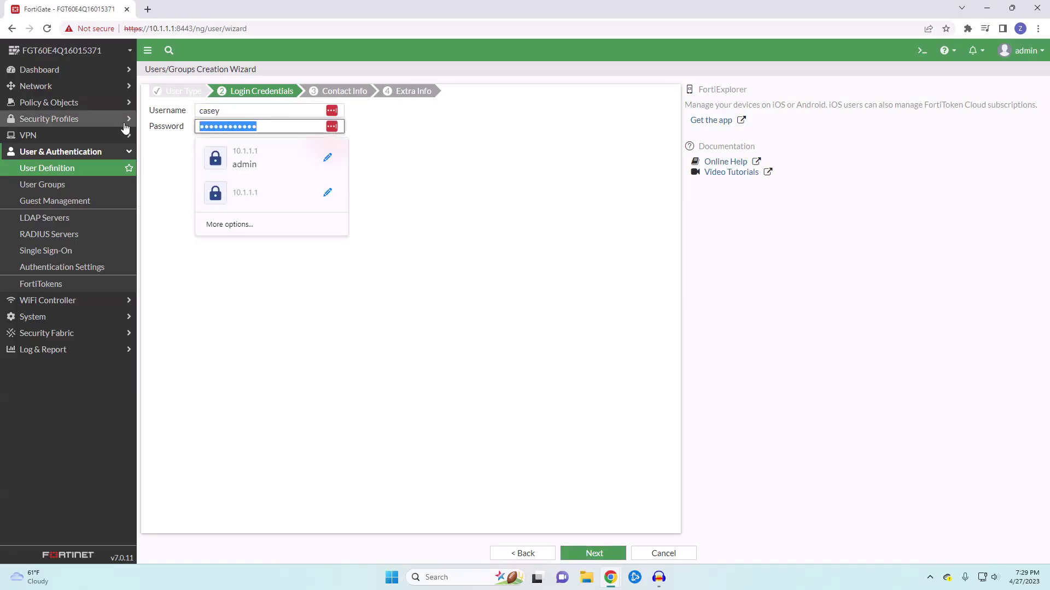
type("Fortinet123!")
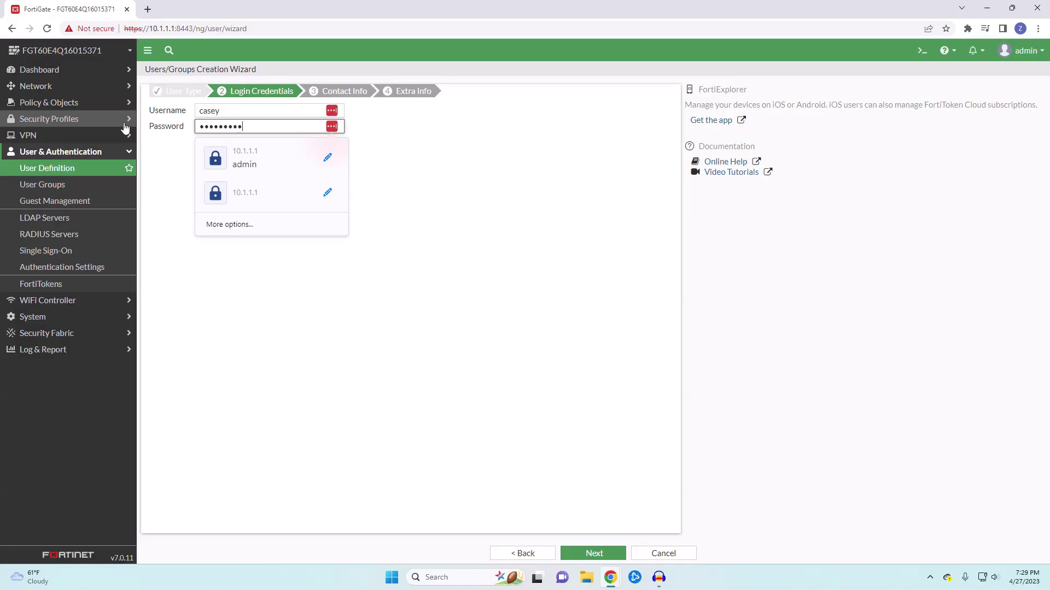
left_click(593, 553)
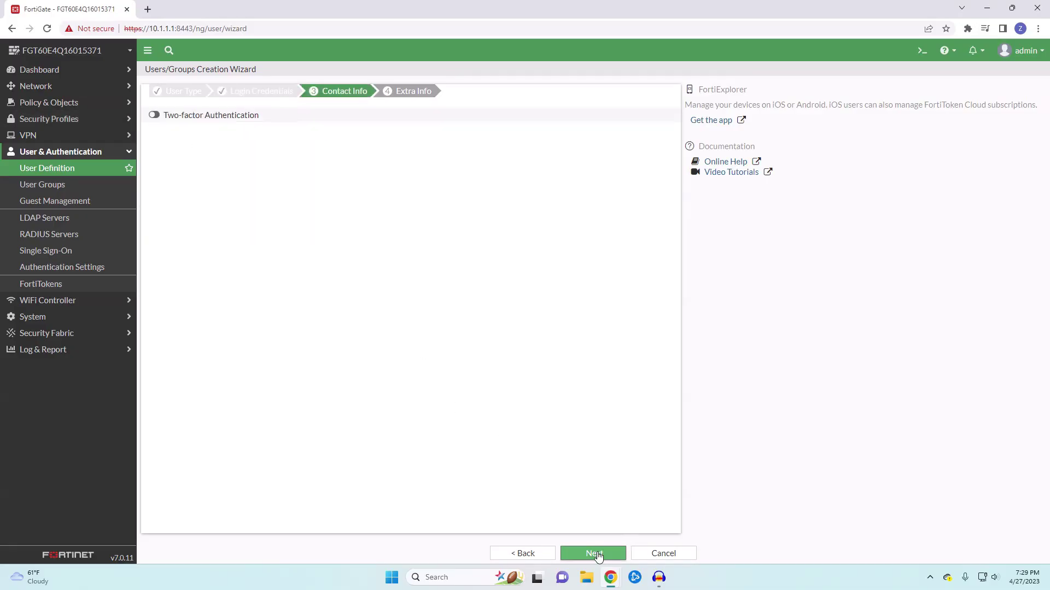
Enable FortiToken two-factor authentication and assign the first FTKMOB mobile token
left_click(154, 116)
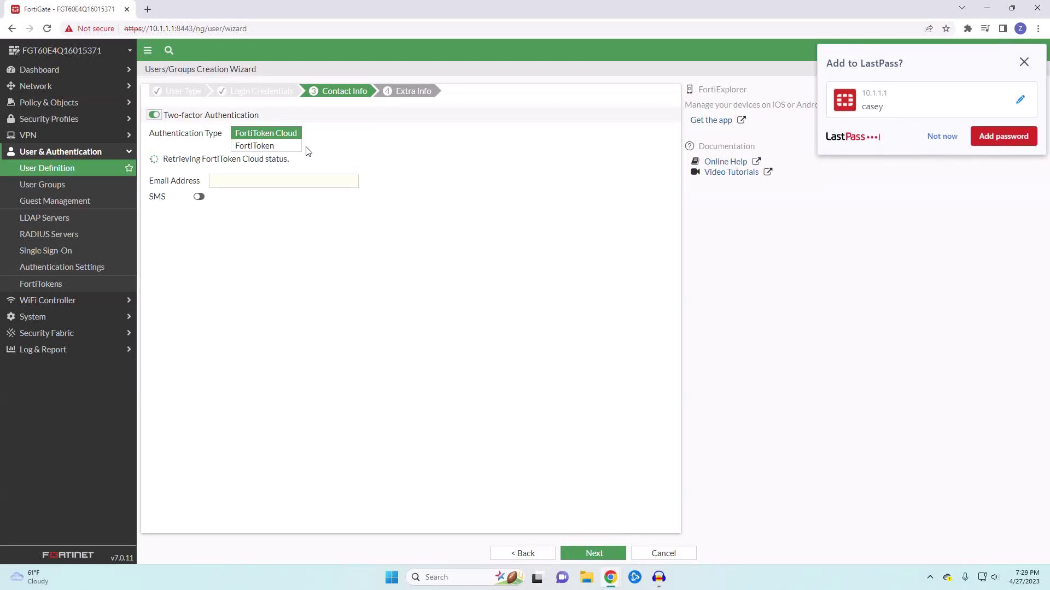
left_click(262, 147)
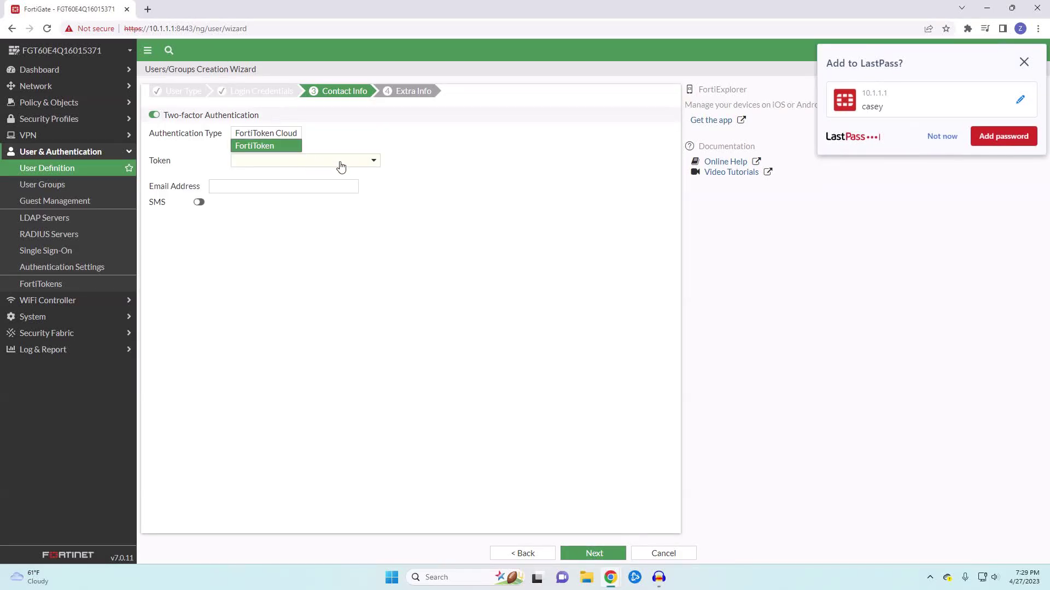
left_click(371, 163)
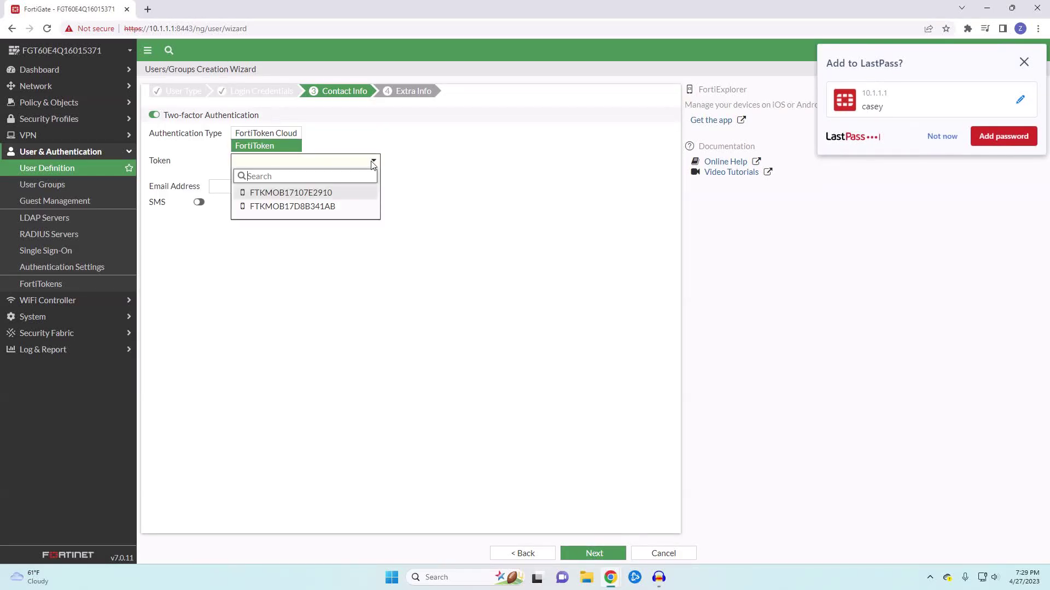
left_click(282, 194)
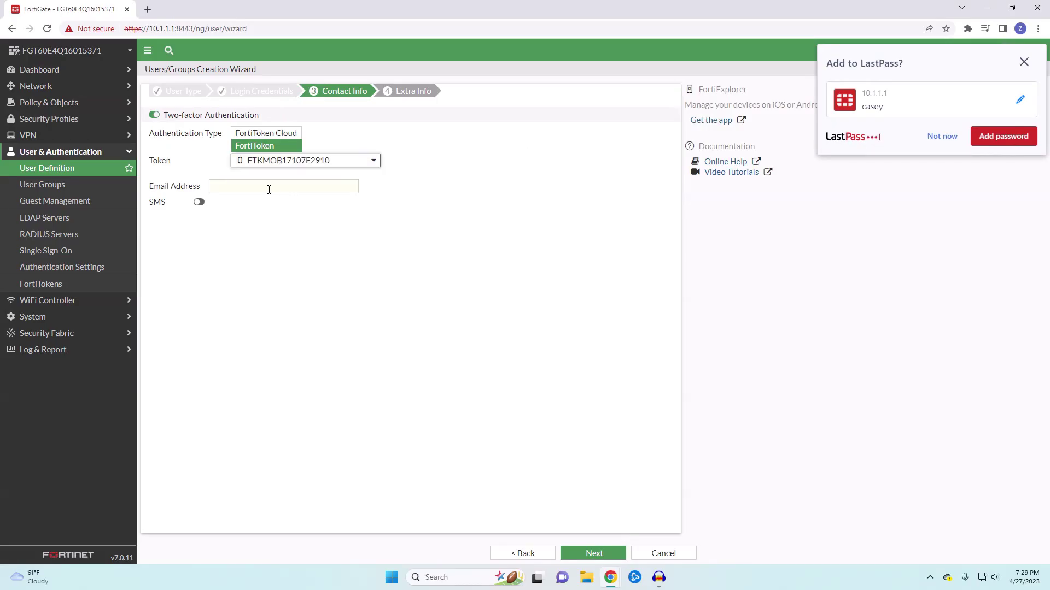
Enter the user's e-mail address, leave SMS delivery off, and submit to create the user
left_click(269, 189)
type("ch")
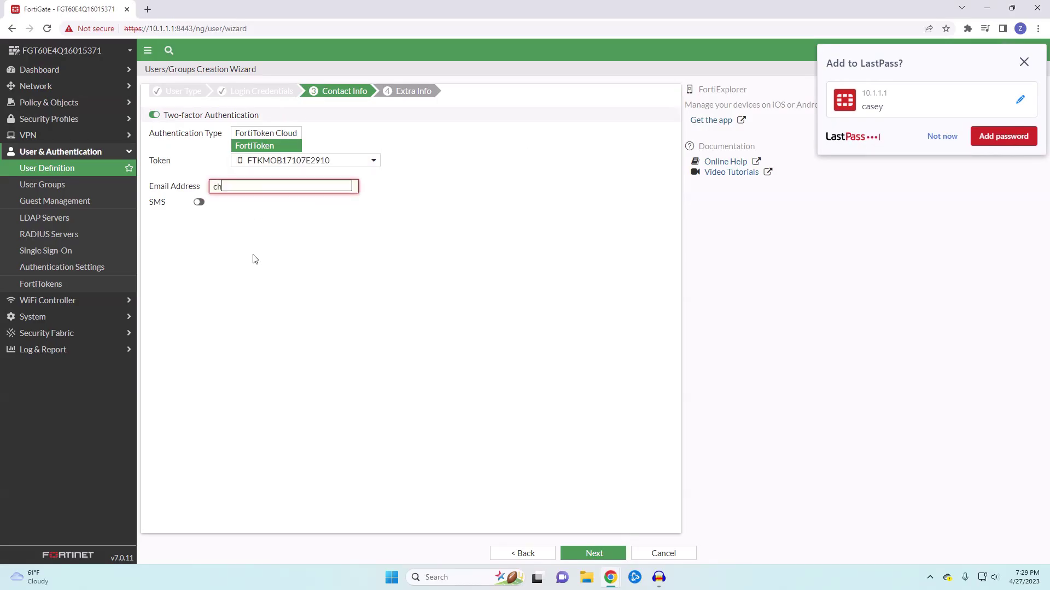
key("Down")
key("Return")
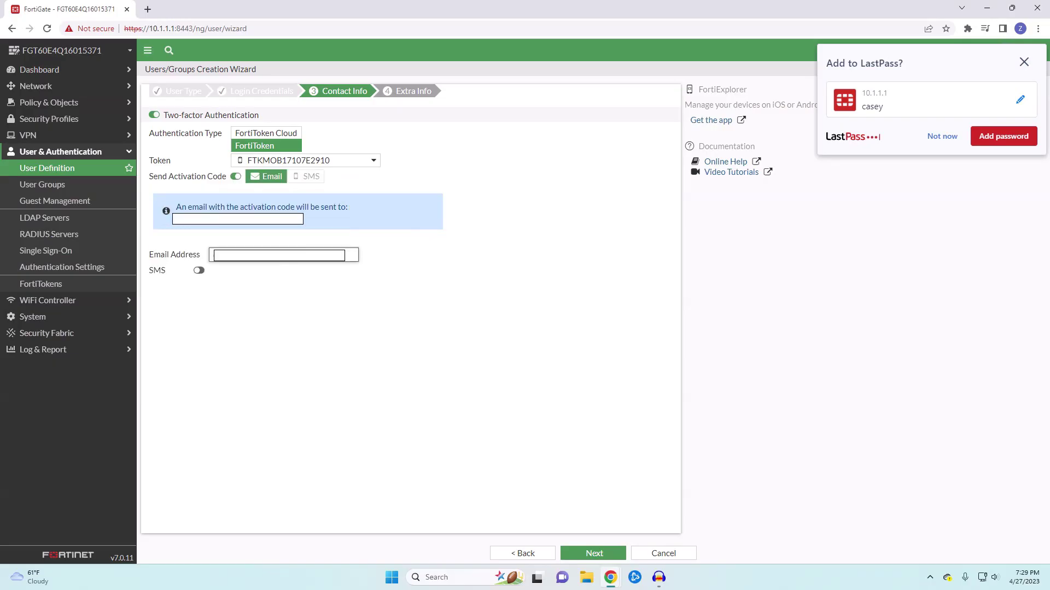
left_click(197, 271)
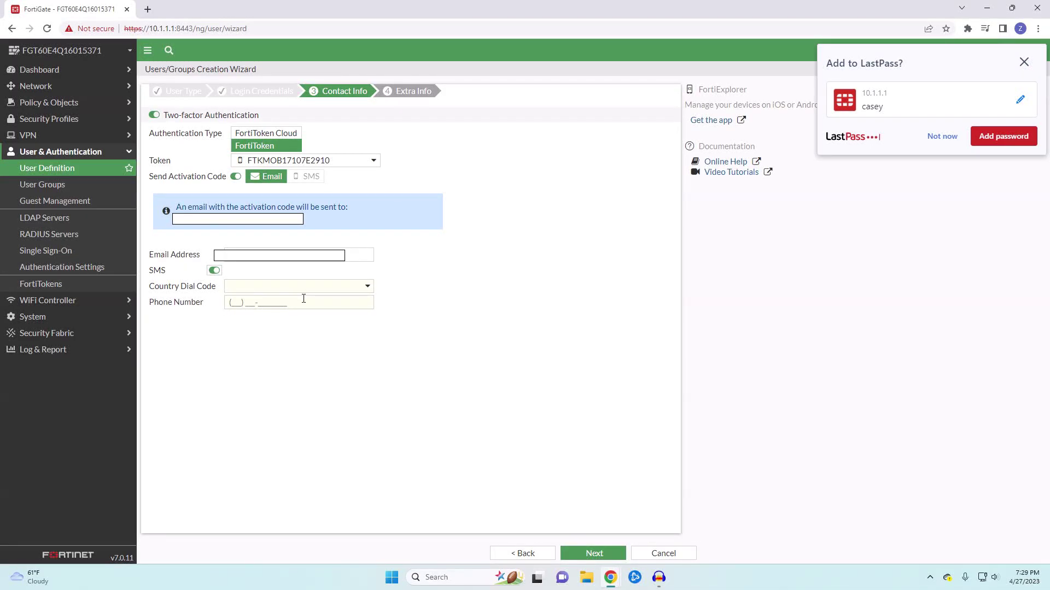
left_click(214, 271)
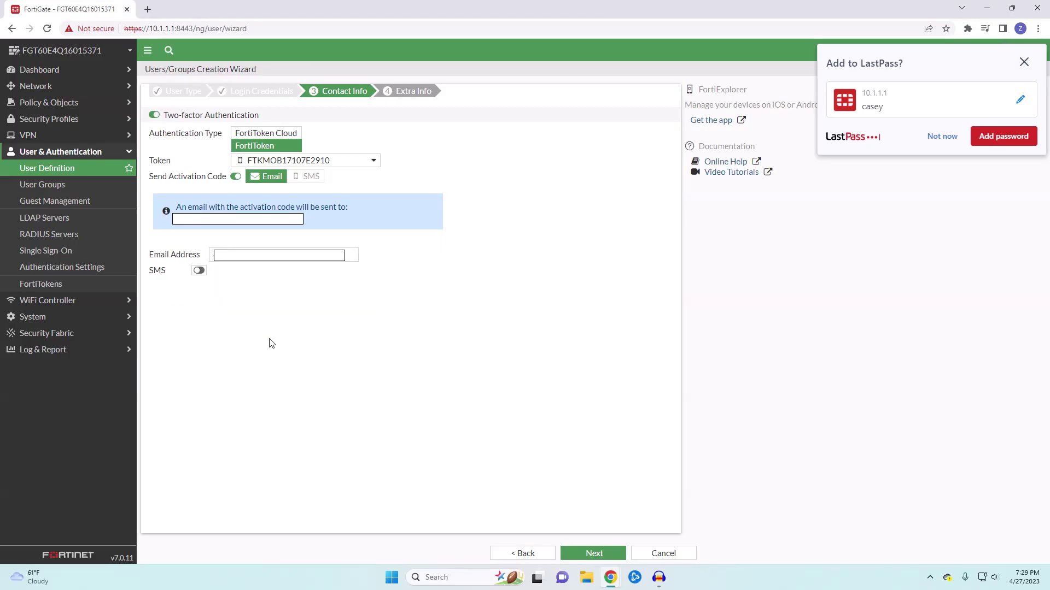
left_click(593, 558)
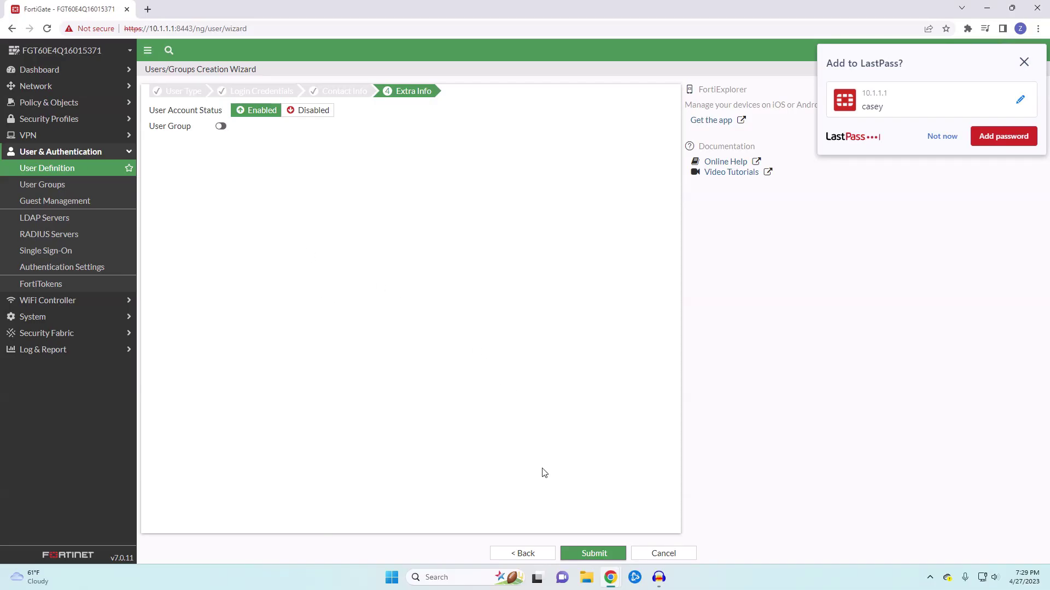
left_click(596, 553)
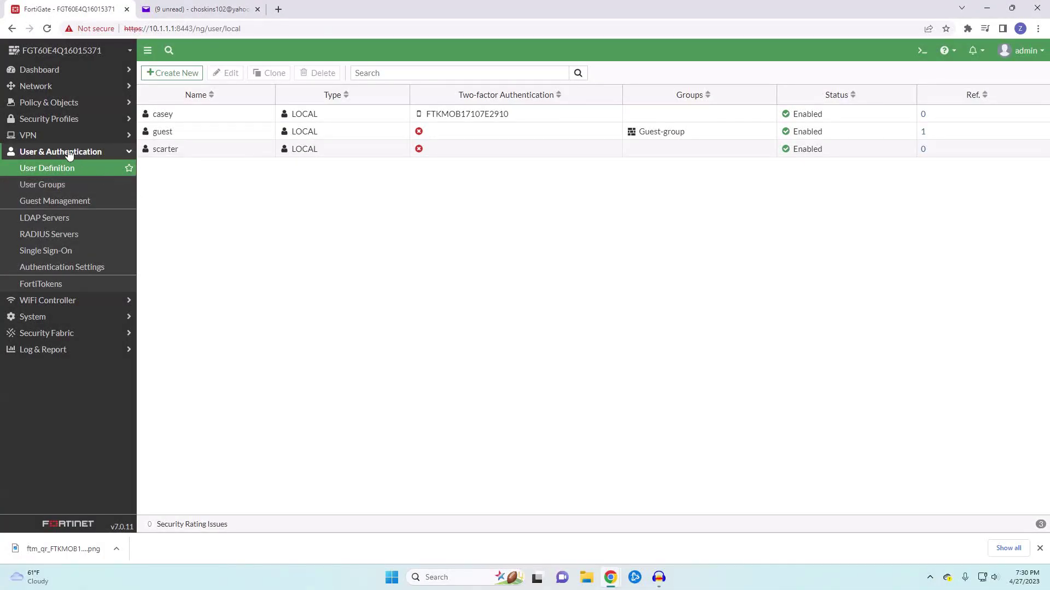
Open the web-access portal for editing from VPN > SSL-VPN Portals
left_click(48, 139)
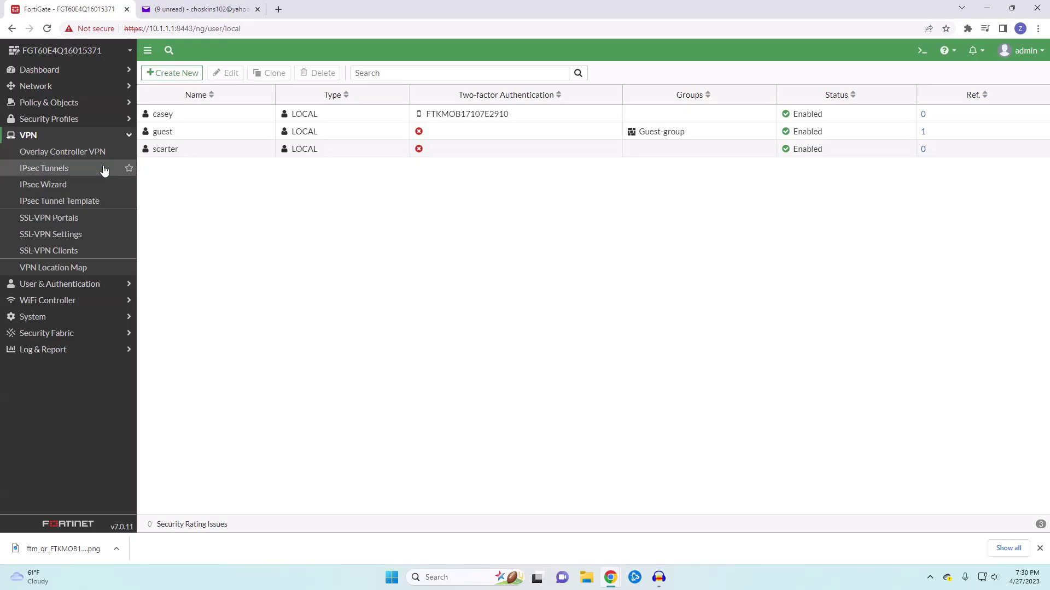
left_click(93, 224)
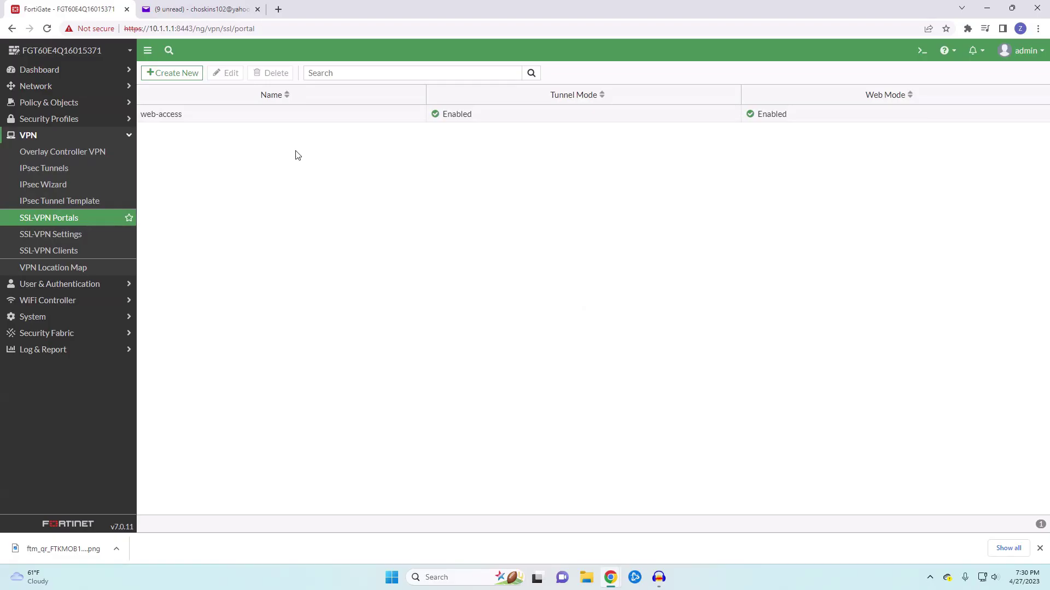
double_click(235, 117)
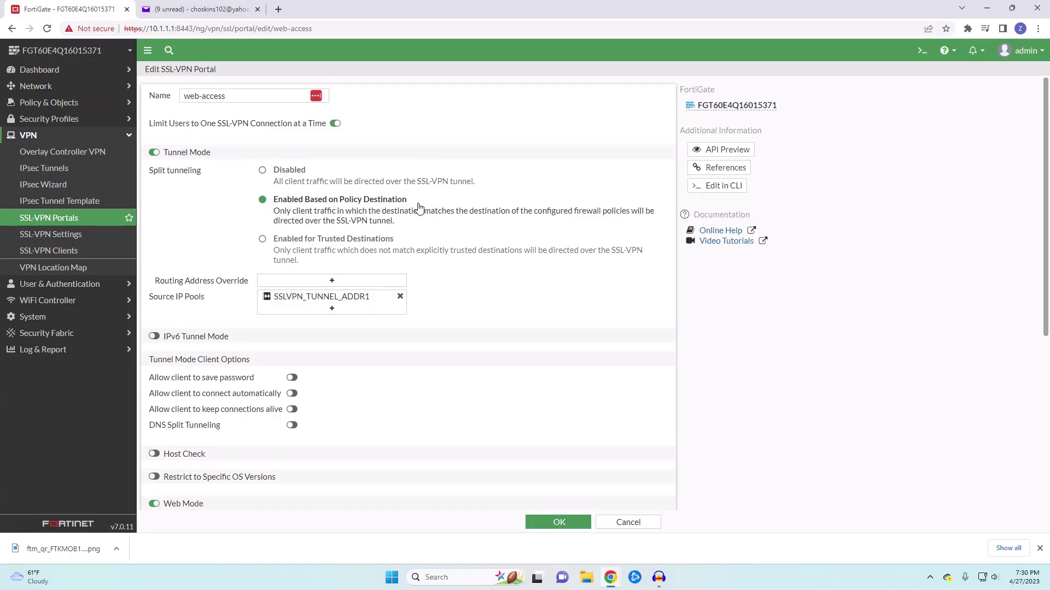
Review the web-access portal's source IP pools and options unchanged, then save it with OK
mouse_move(340, 303)
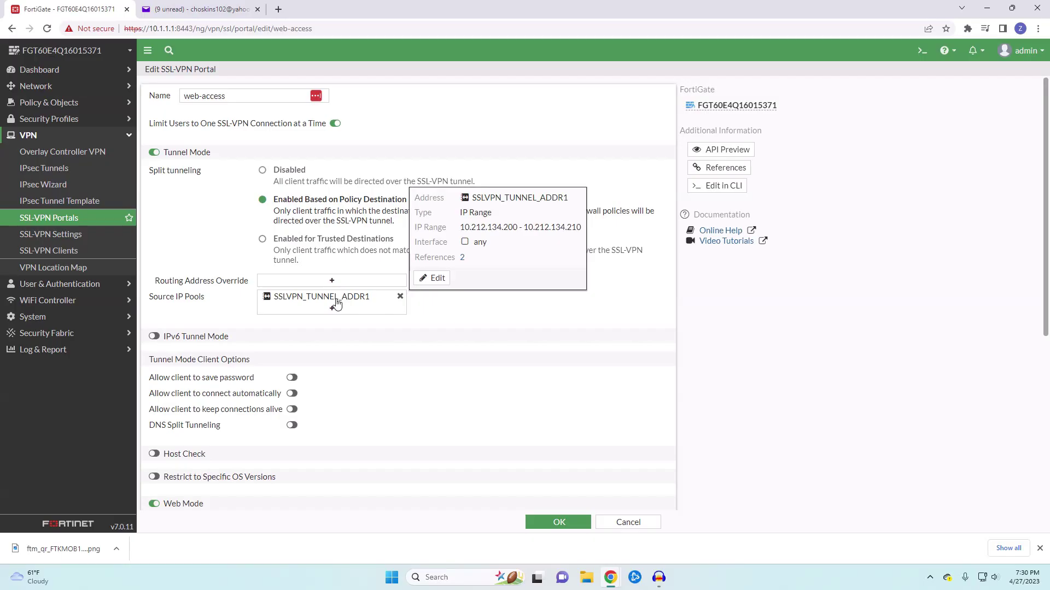
left_click(332, 308)
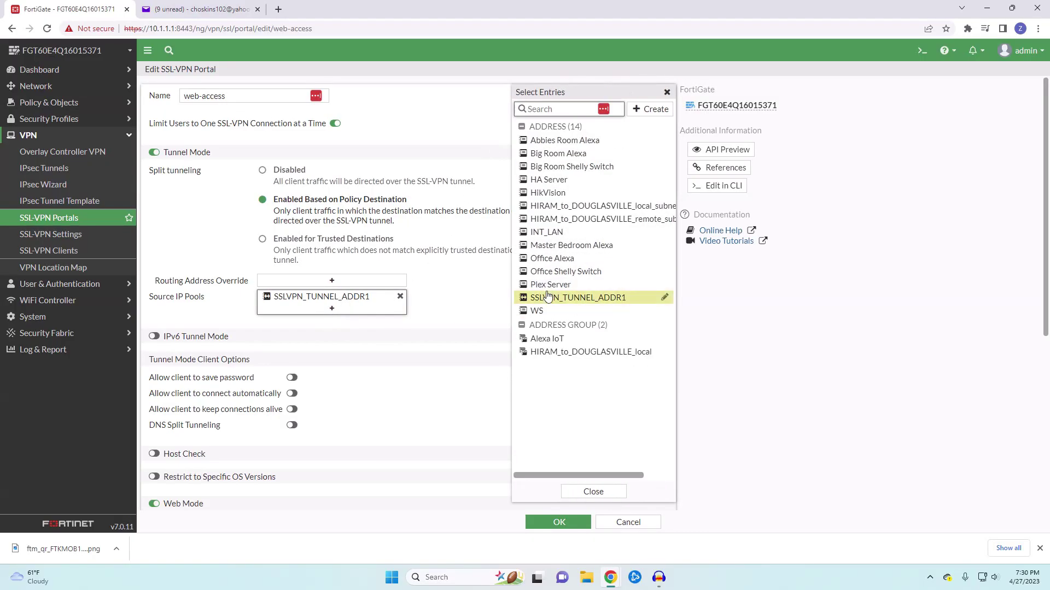
left_click(593, 492)
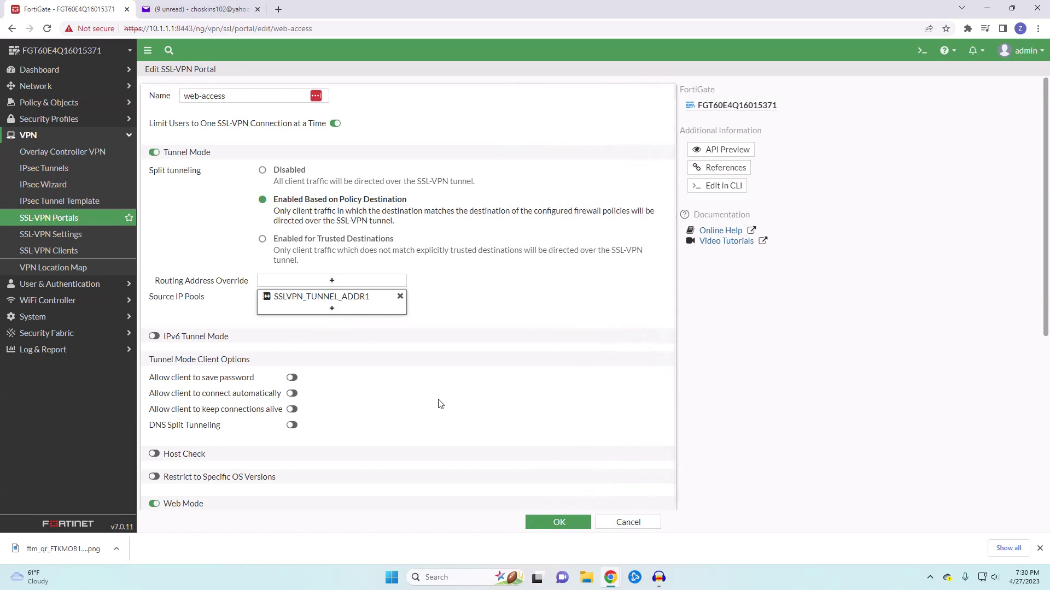
scroll(350, 394, "down", 3)
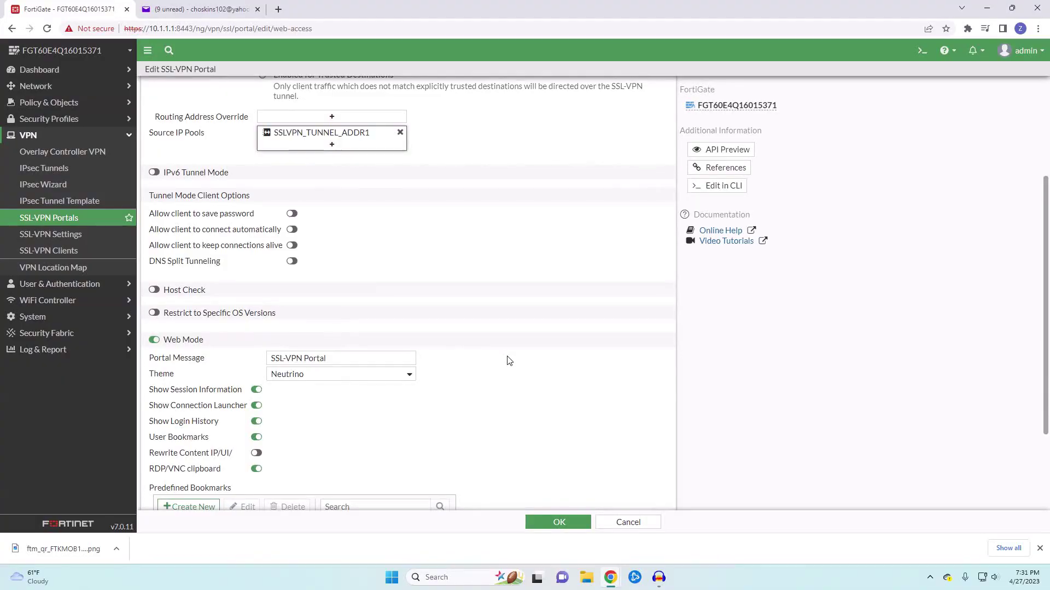
scroll(514, 364, "down", 1)
scroll(514, 364, "down", 2)
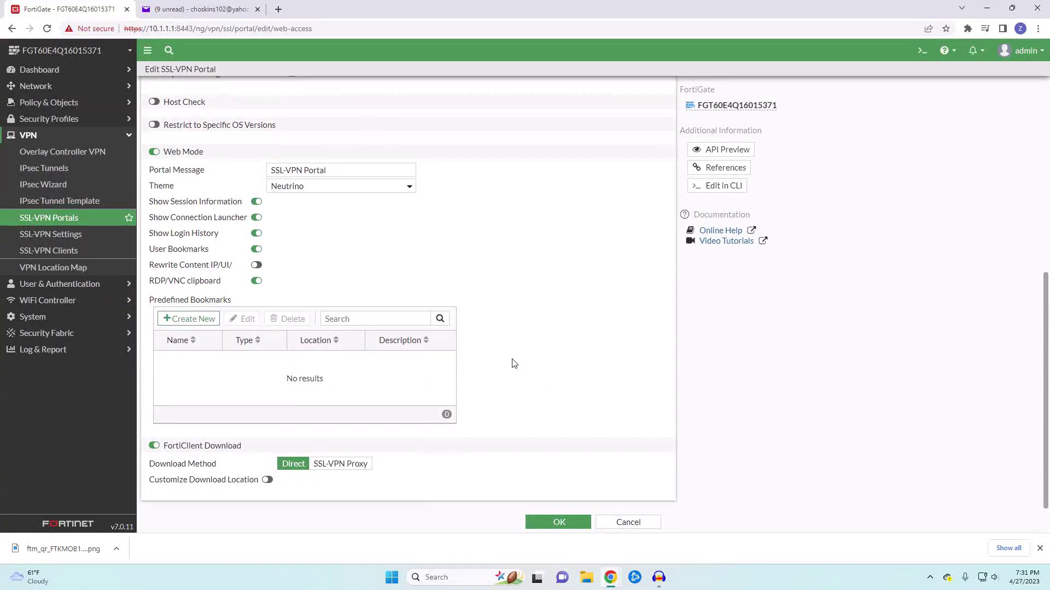
scroll(514, 364, "up", 2)
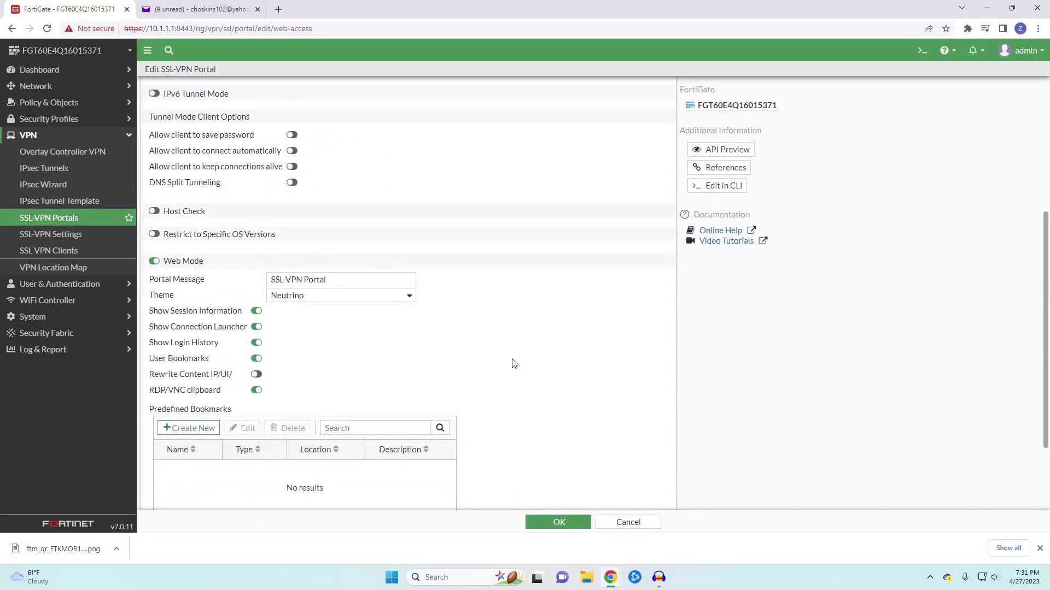
scroll(513, 363, "down", 2)
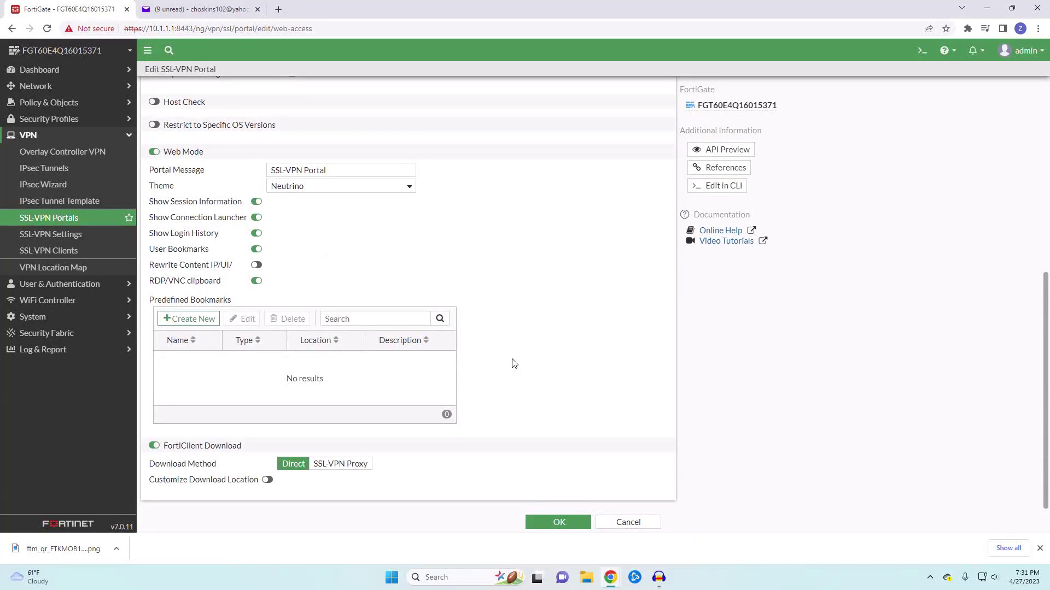
scroll(514, 364, "up", 6)
left_click(559, 519)
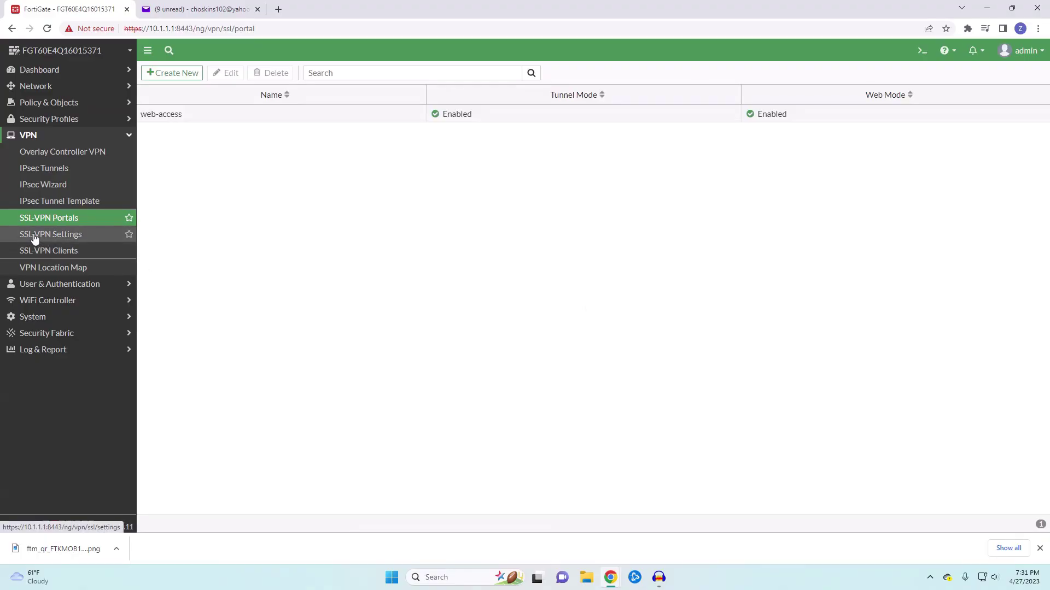
Review and apply the SSL-VPN settings listening on wan1 port 18443
left_click(57, 240)
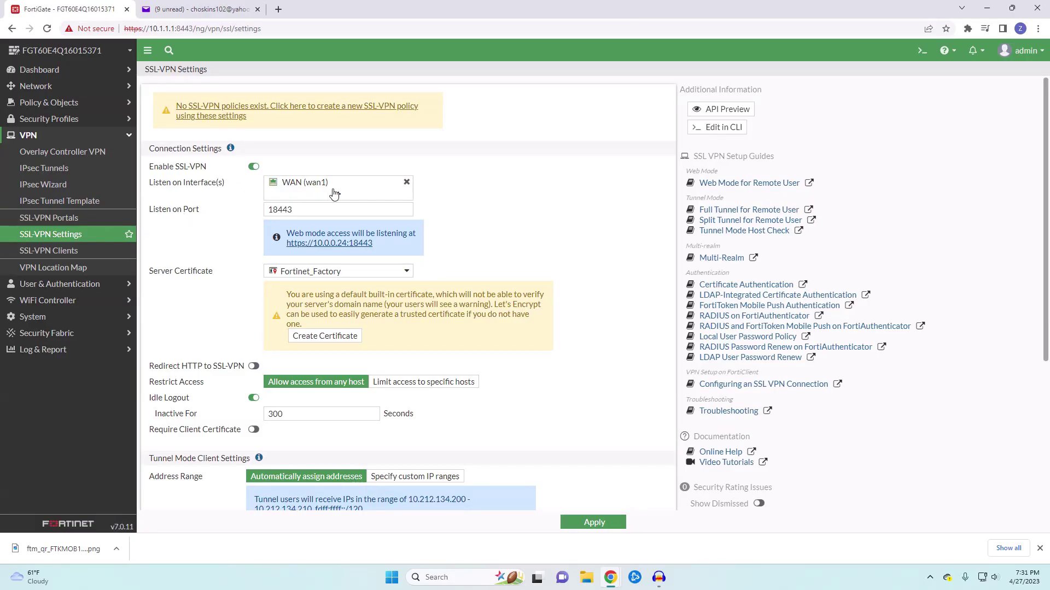
mouse_move(328, 187)
scroll(624, 286, "down", 2)
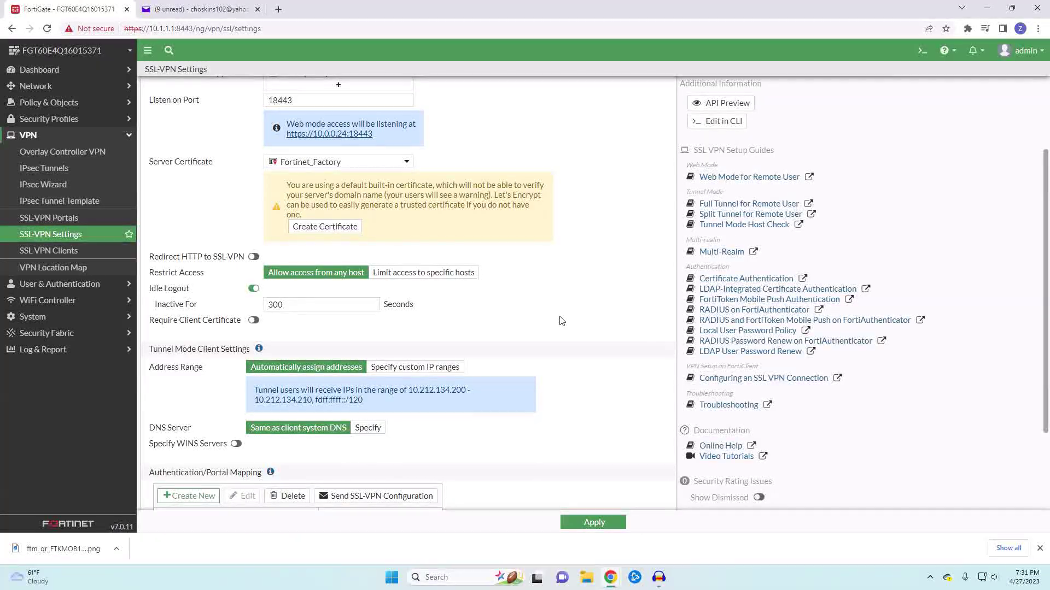
scroll(588, 328, "down", 2)
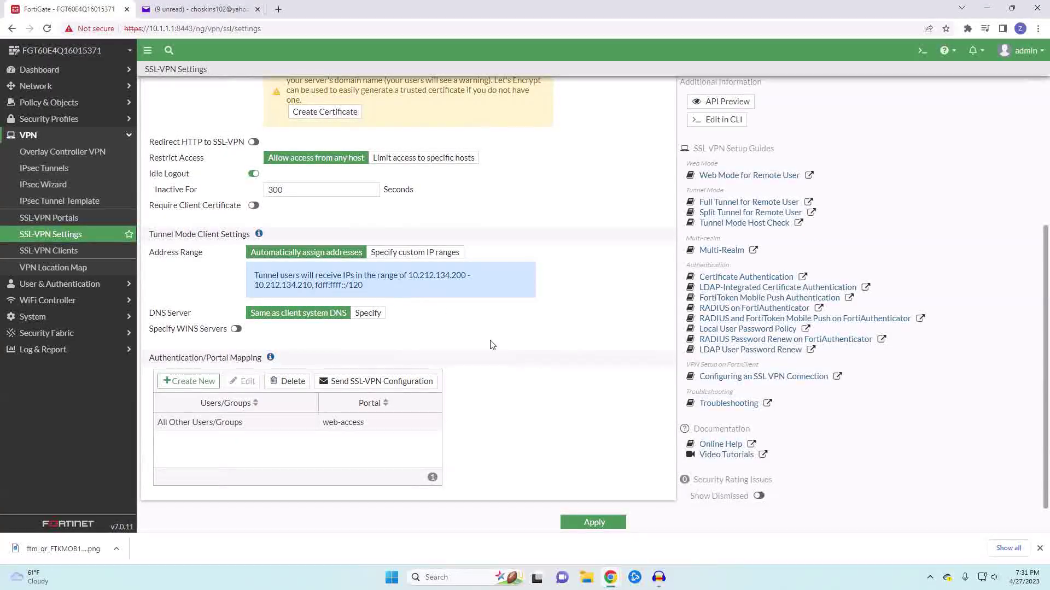
scroll(508, 358, "up", 4)
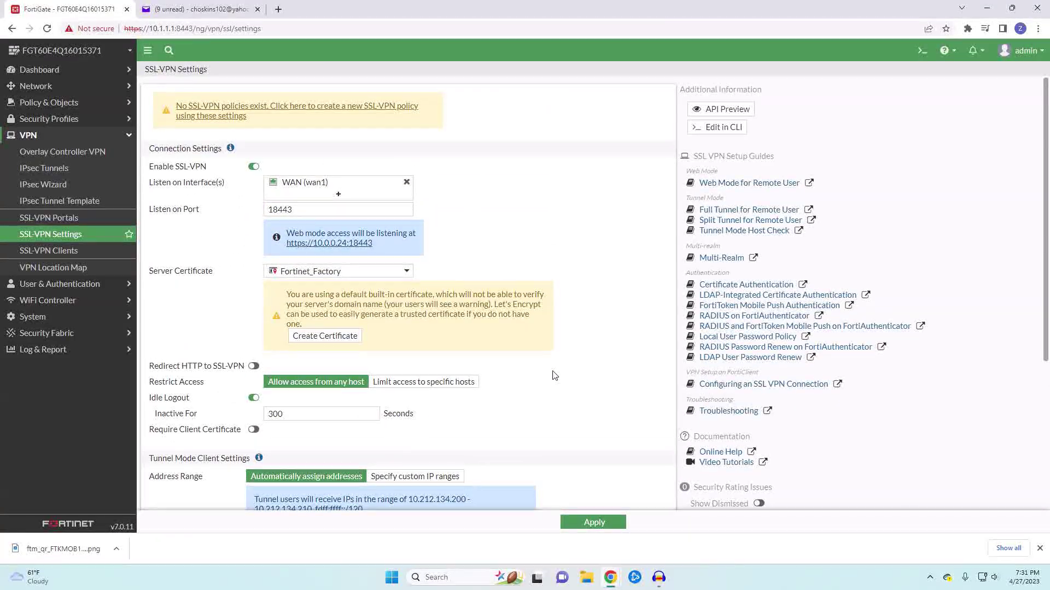
left_click(598, 521)
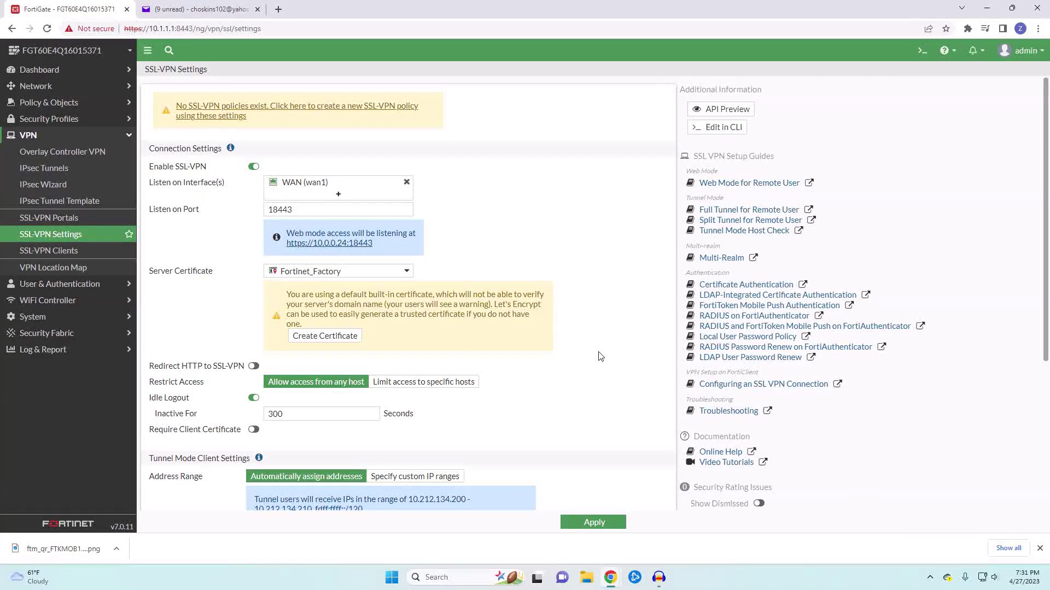
left_click(50, 109)
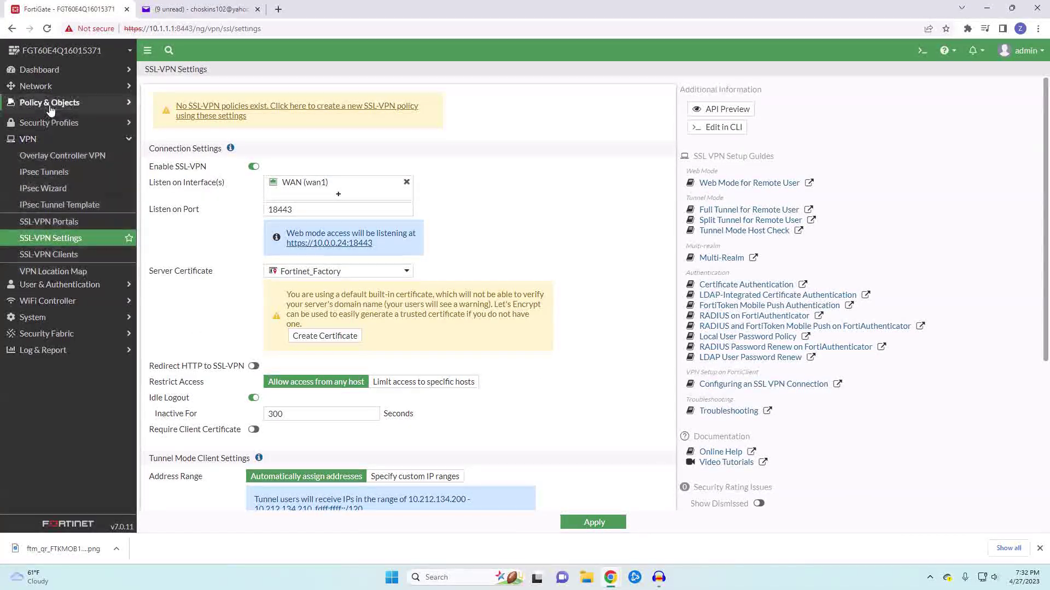
Create policy SSL_VPN_to_LAN from the SSL-VPN tunnel (ssl.root) to Main Switch (internal)
left_click(39, 120)
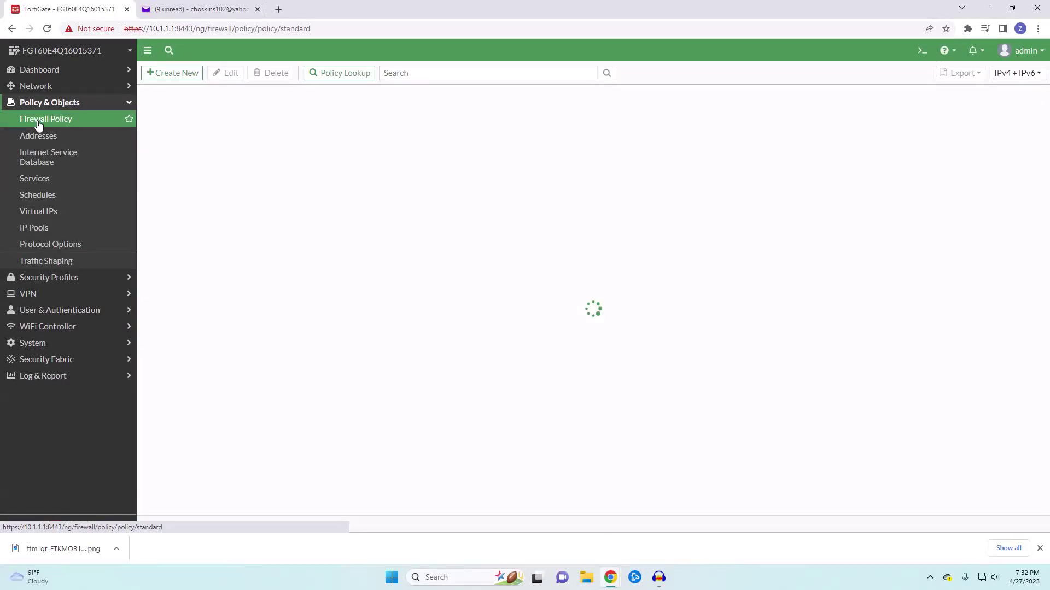
left_click(175, 72)
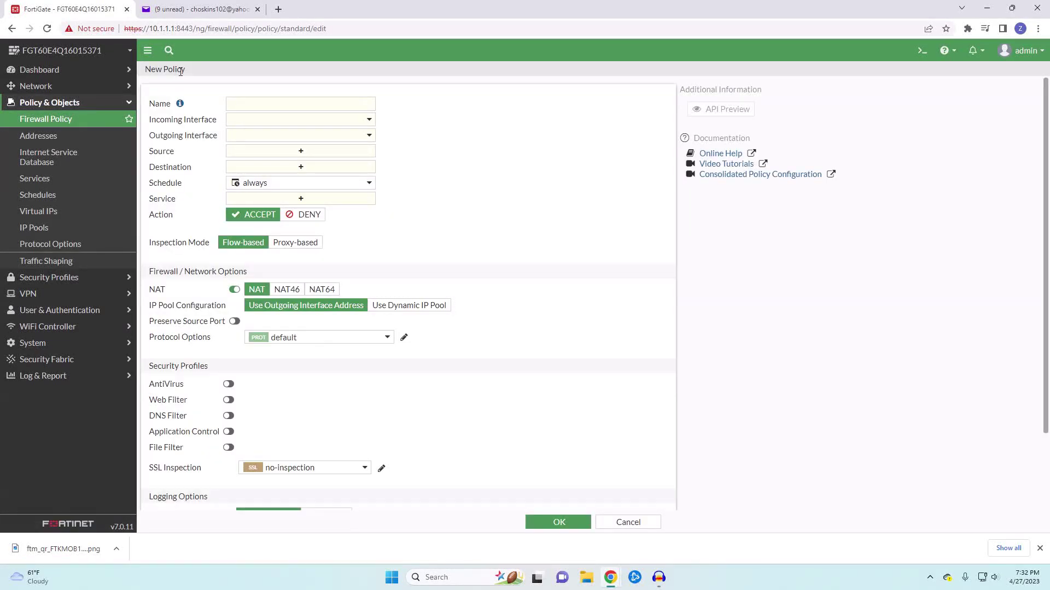
left_click(247, 99)
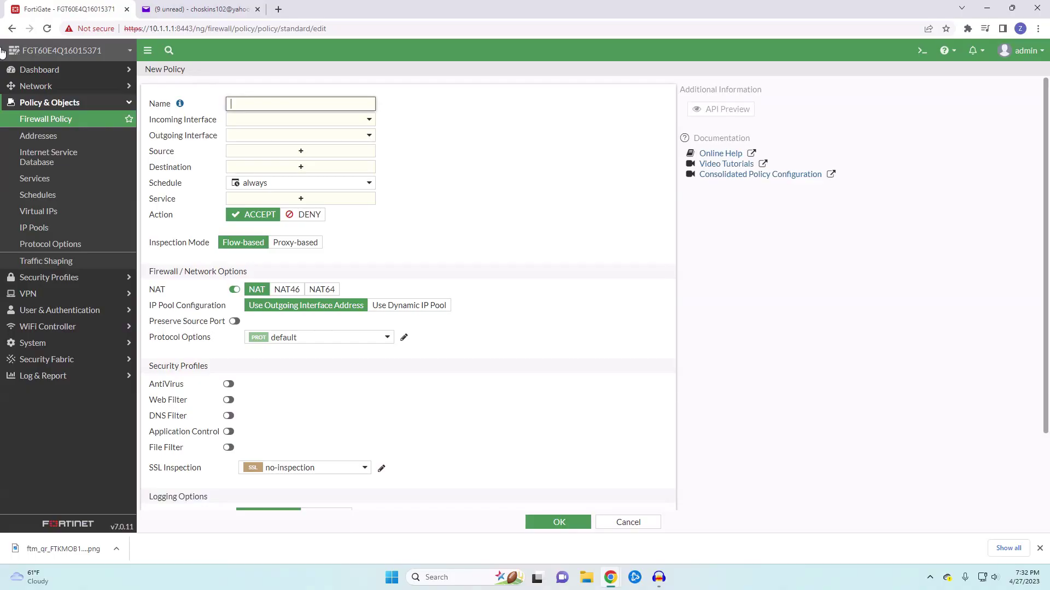
type("SSL_VPN_to_LAN")
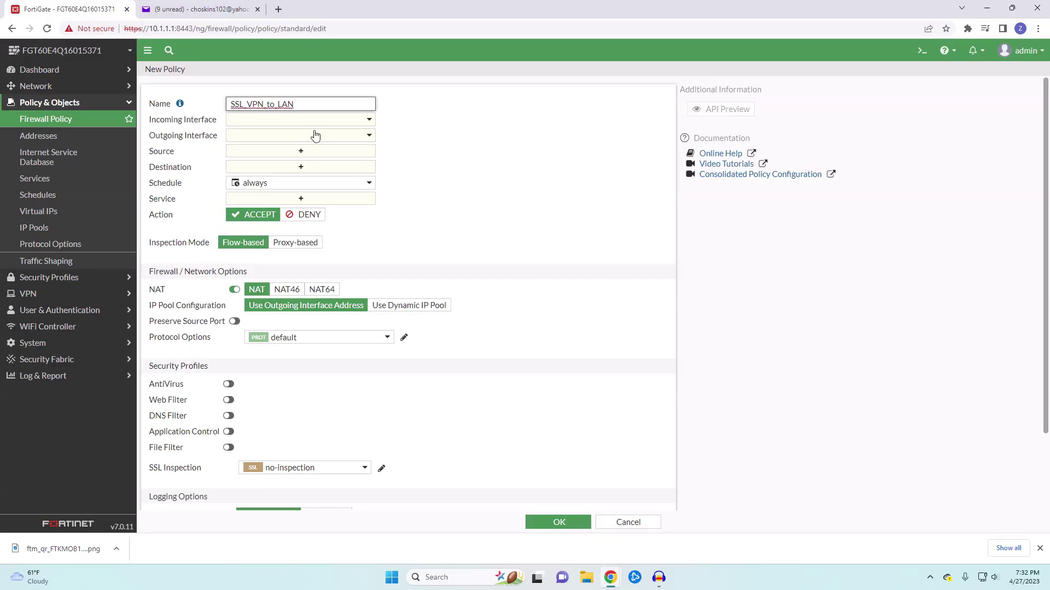
left_click(330, 119)
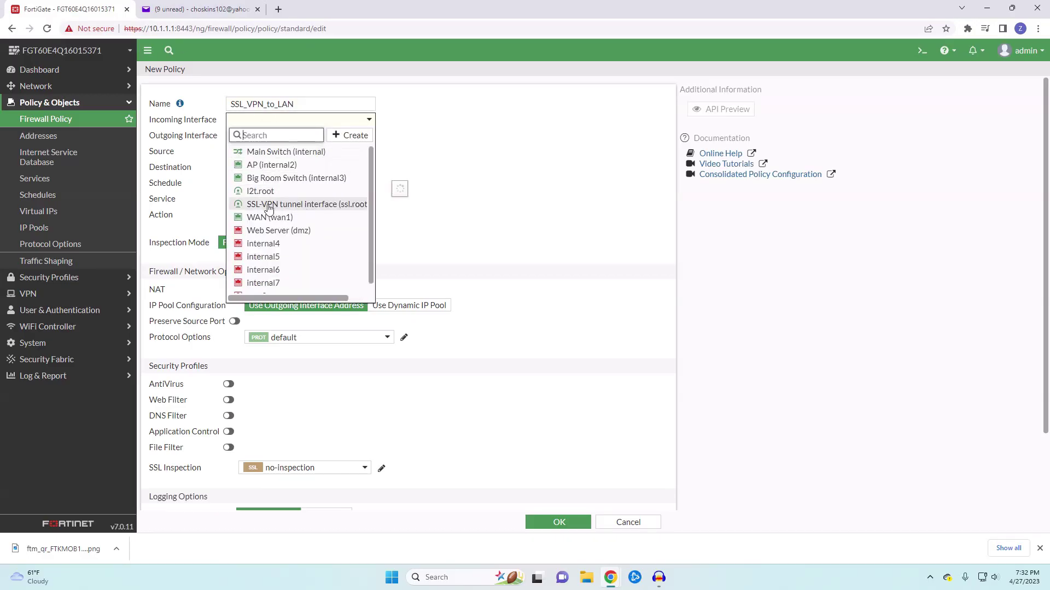
left_click(265, 206)
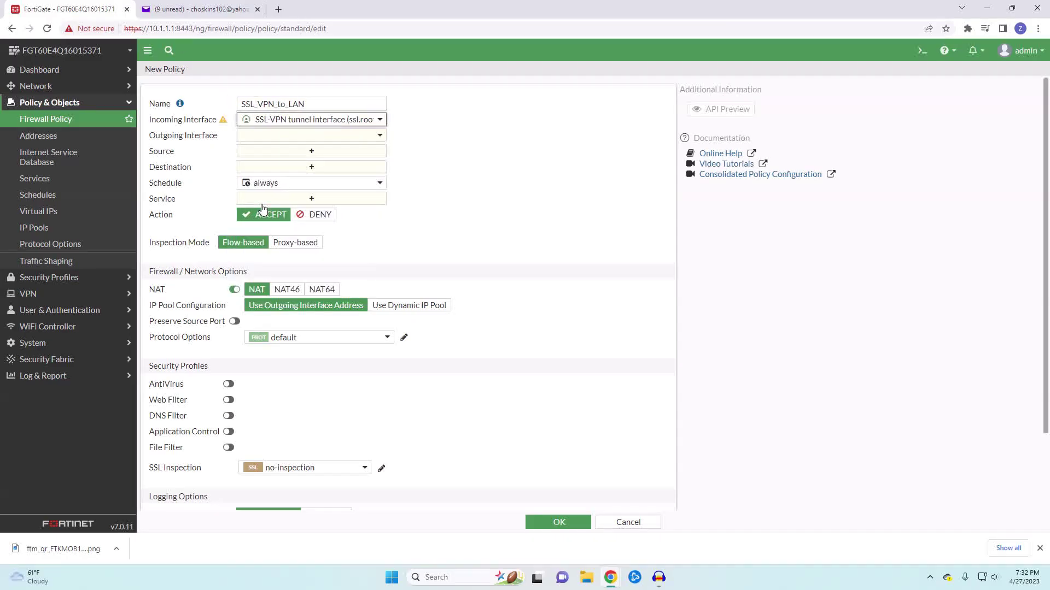
left_click(312, 137)
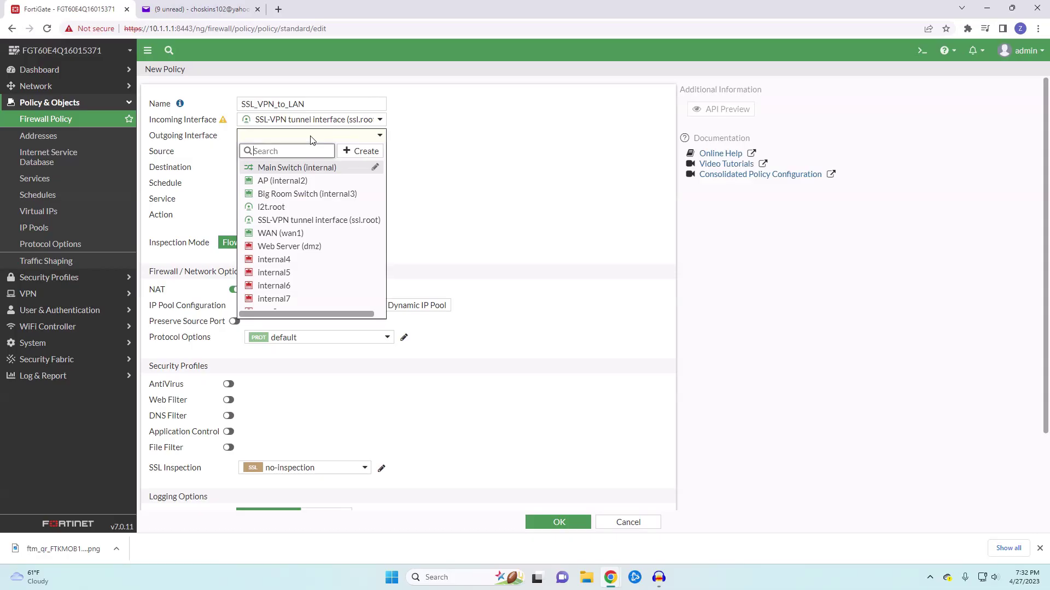
left_click(324, 169)
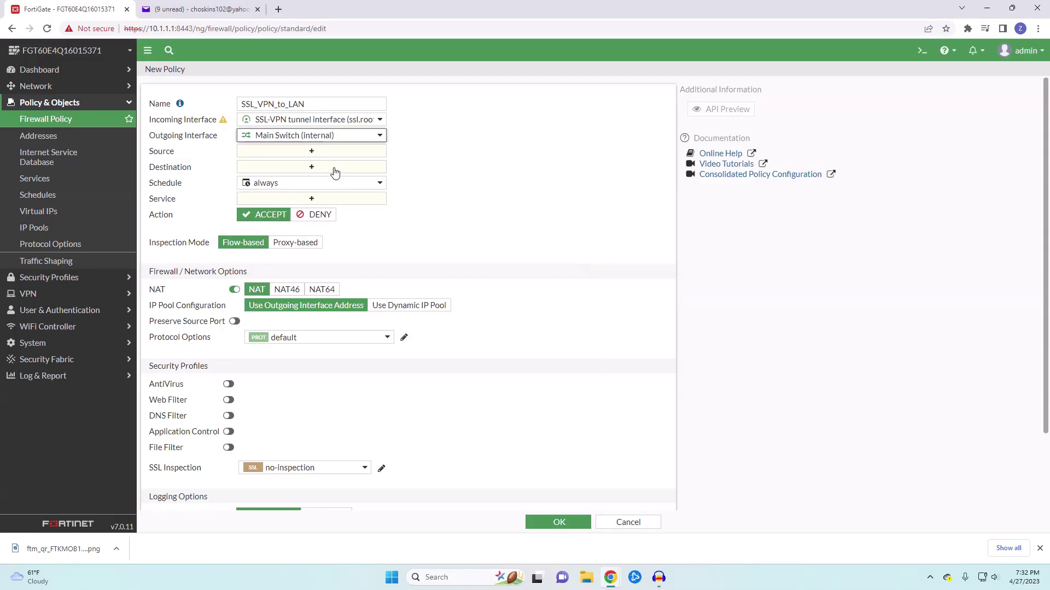
Set the policy source to all plus the local VPN user, and destination to INT_LAN
left_click(306, 155)
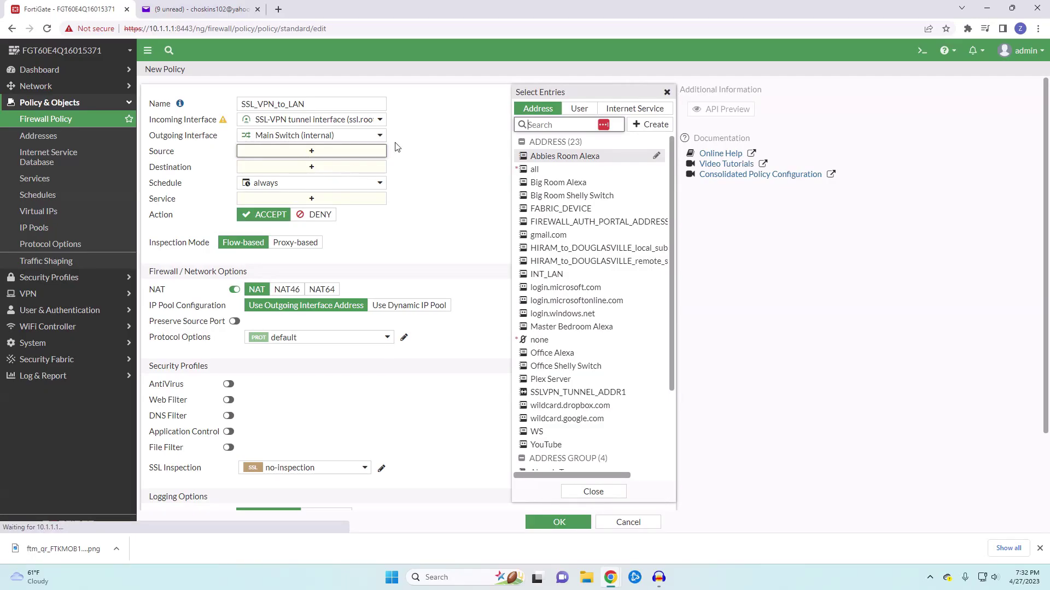
left_click(525, 171)
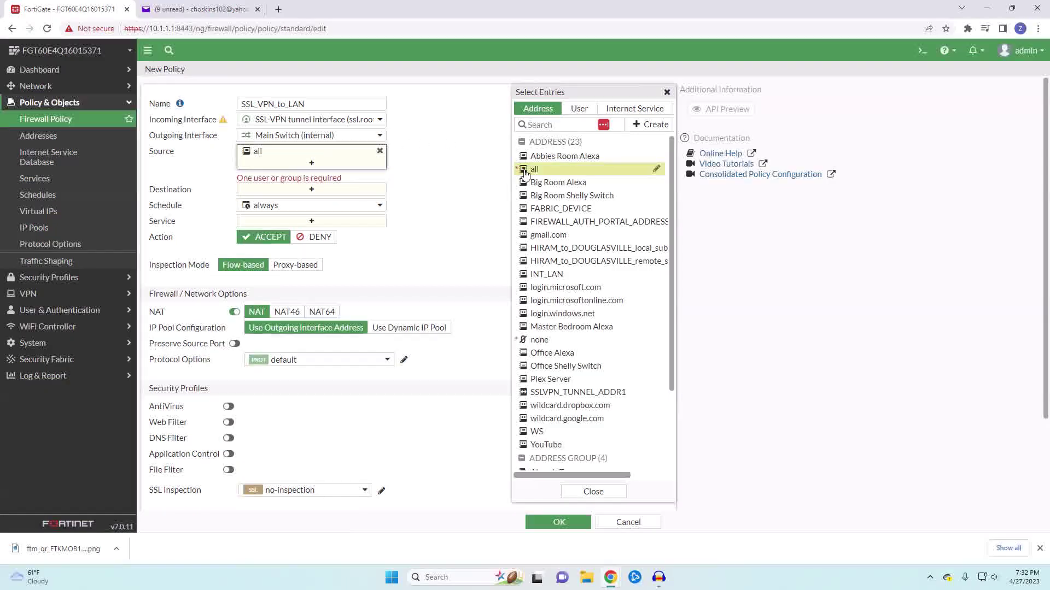
left_click(579, 109)
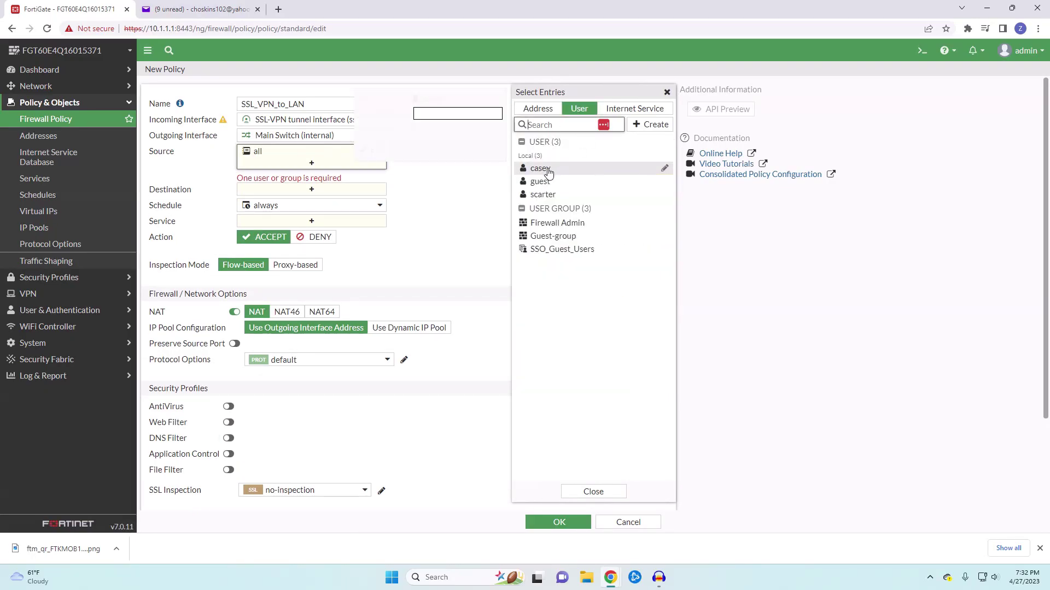
mouse_move(548, 173)
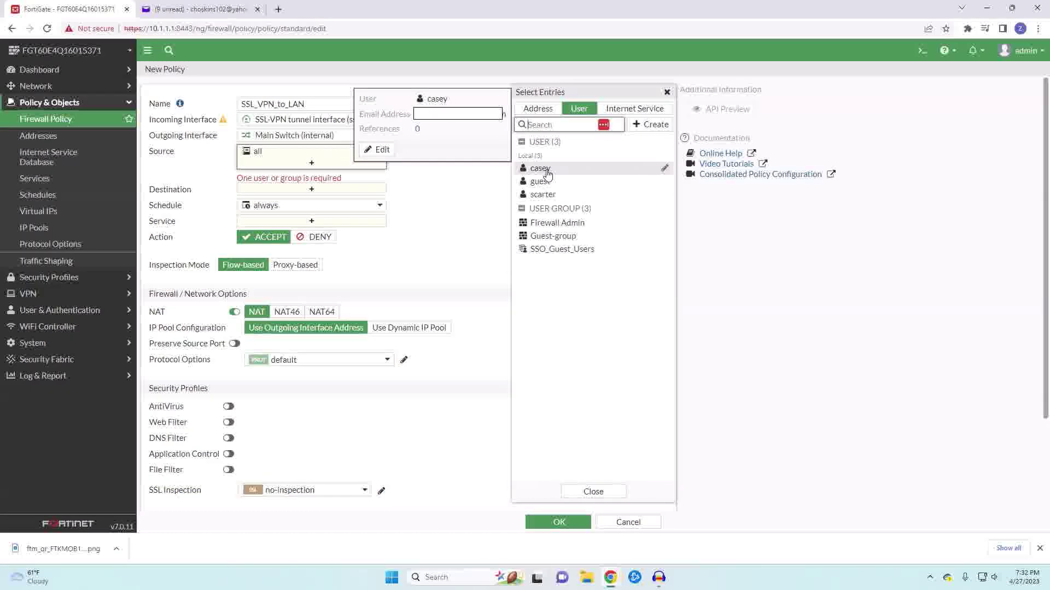
left_click(547, 173)
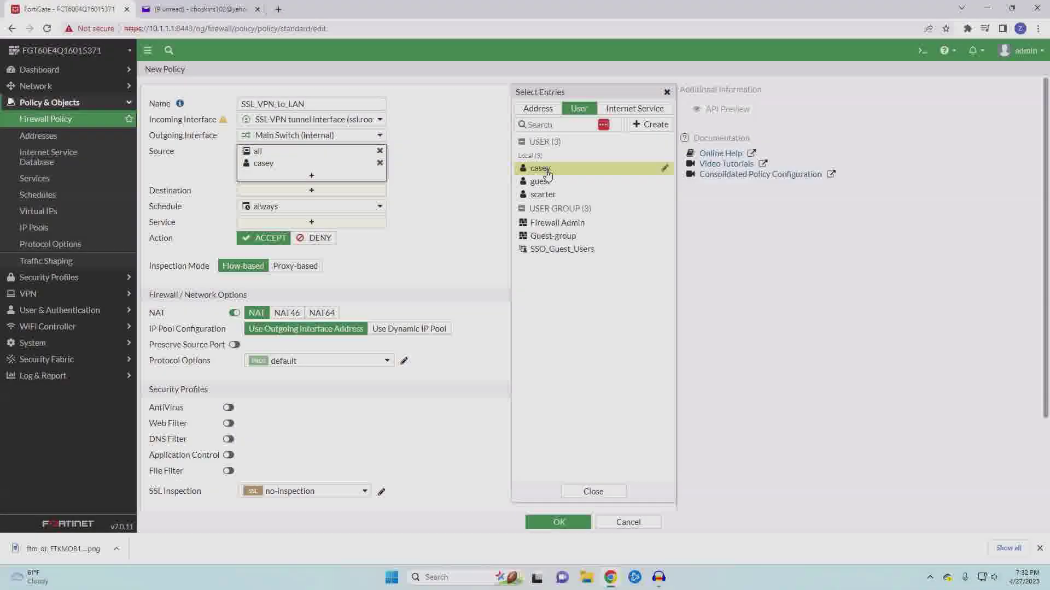
left_click(301, 191)
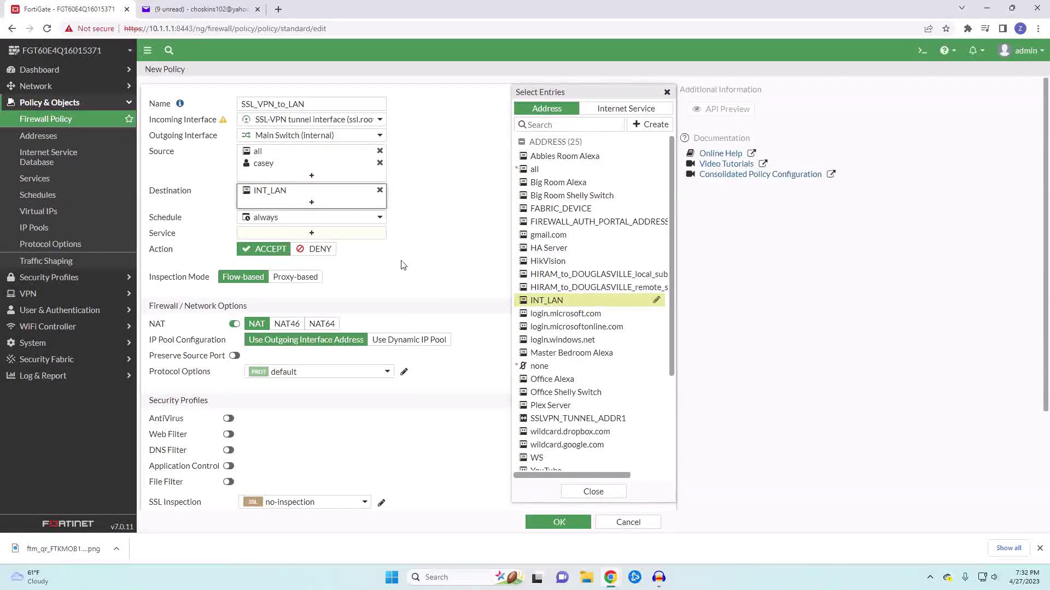
left_click(312, 233)
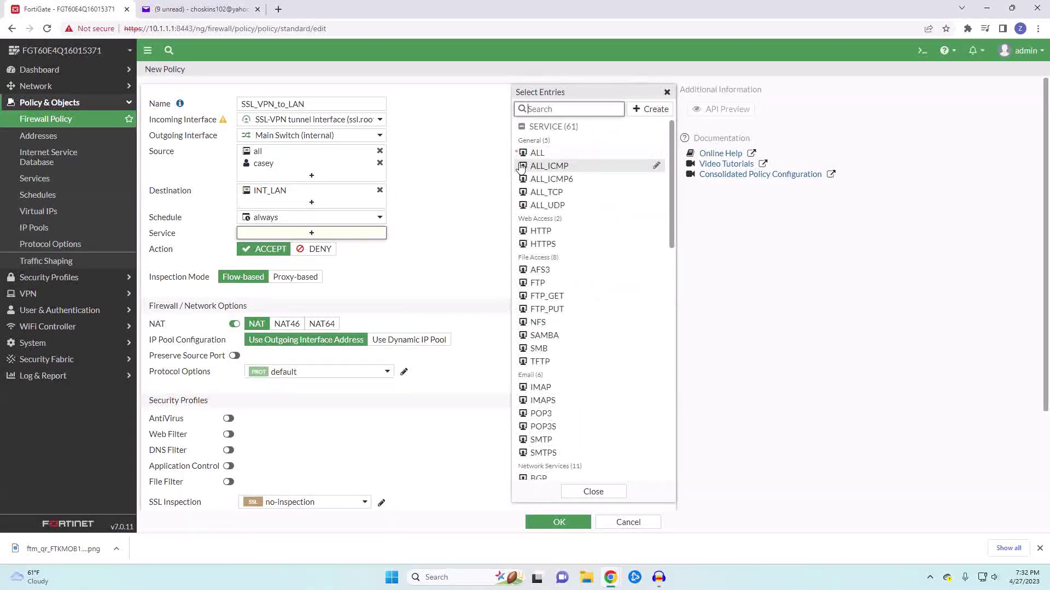
Give the policy service ALL, disable NAT, log all sessions, and save it
left_click(535, 153)
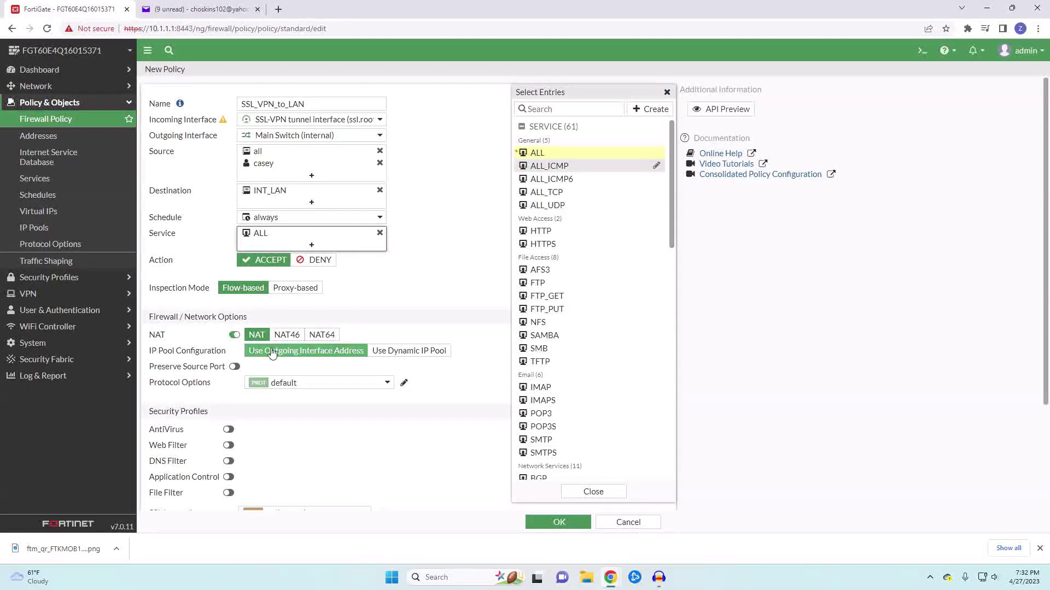
left_click(235, 336)
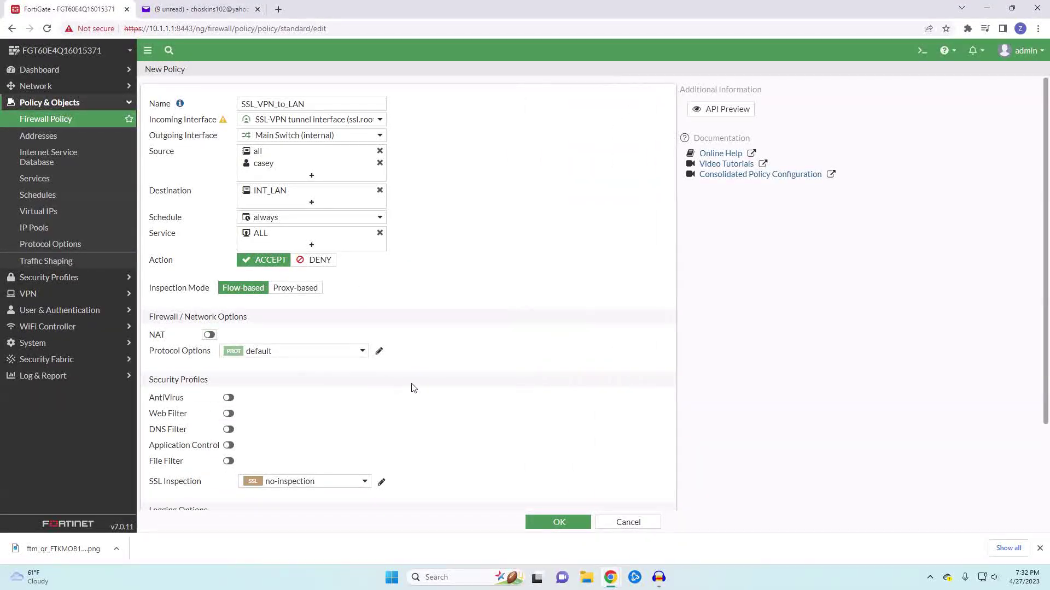
scroll(443, 392, "down", 2)
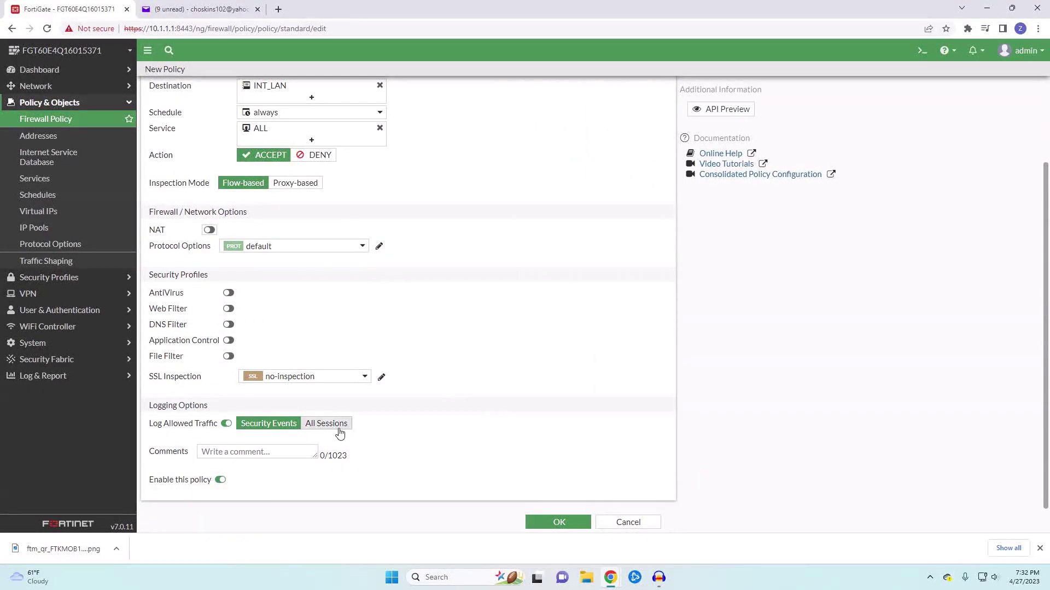
left_click(337, 431)
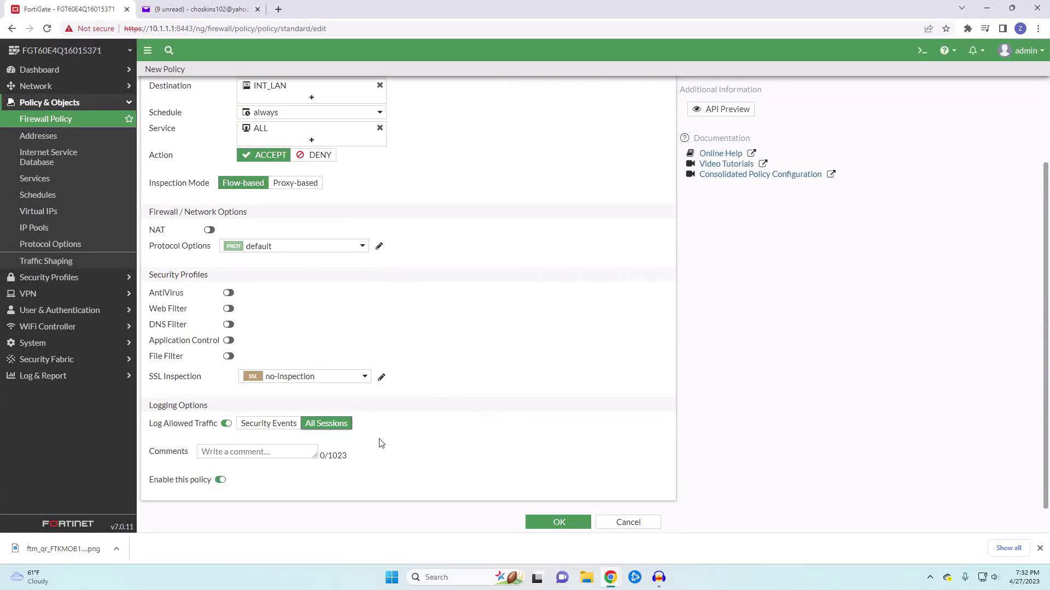
left_click(553, 523)
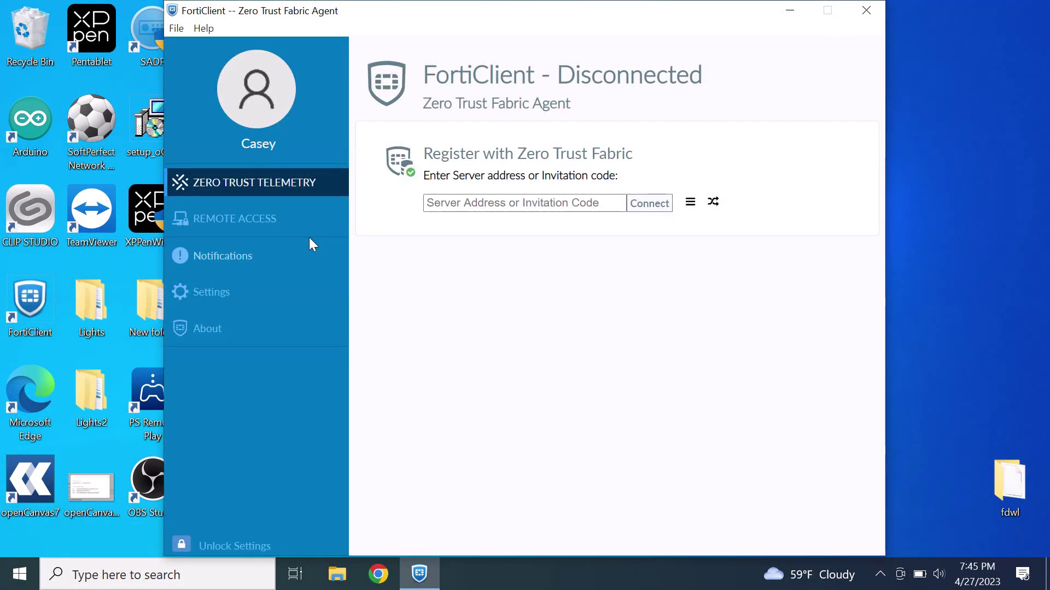
Go to FortiClient's Remote Access page and begin configuring a new VPN connection
left_click(256, 225)
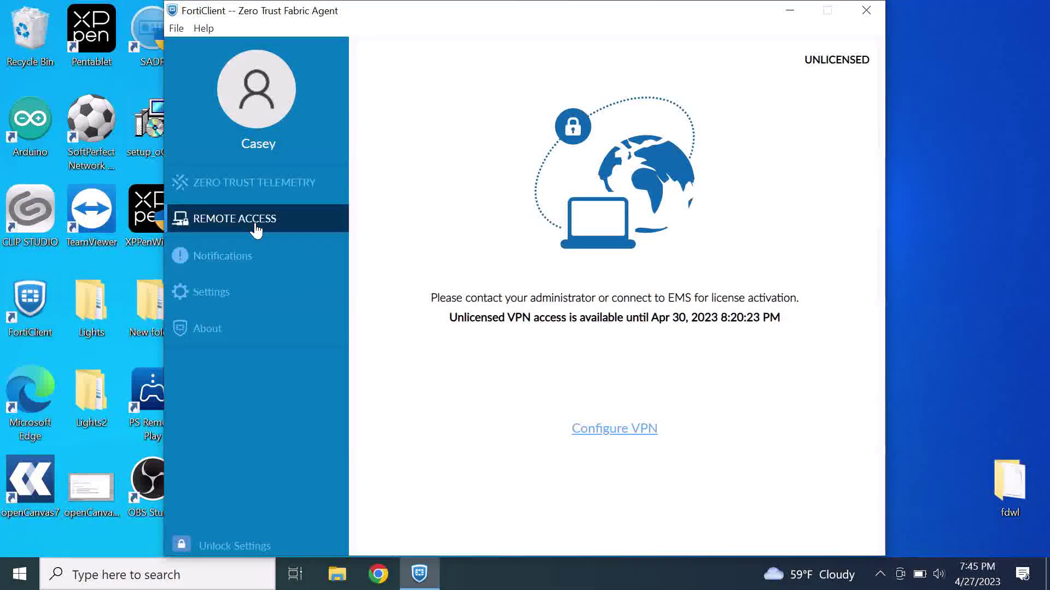
left_click(615, 438)
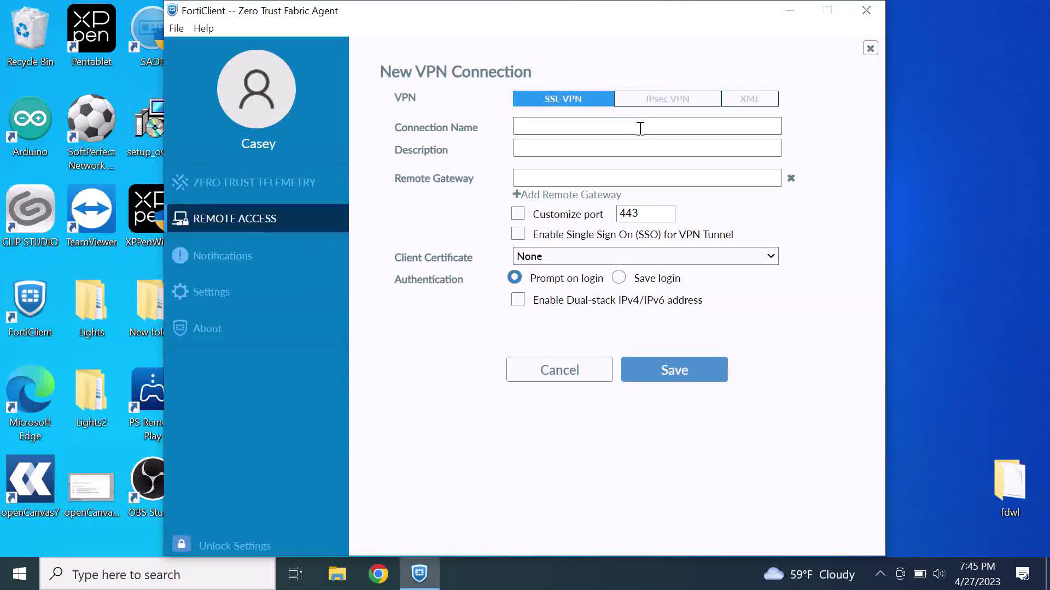
Save SSL-VPN connection 'Home' with the remote gateway and custom port 18443
left_click(640, 129)
type("H")
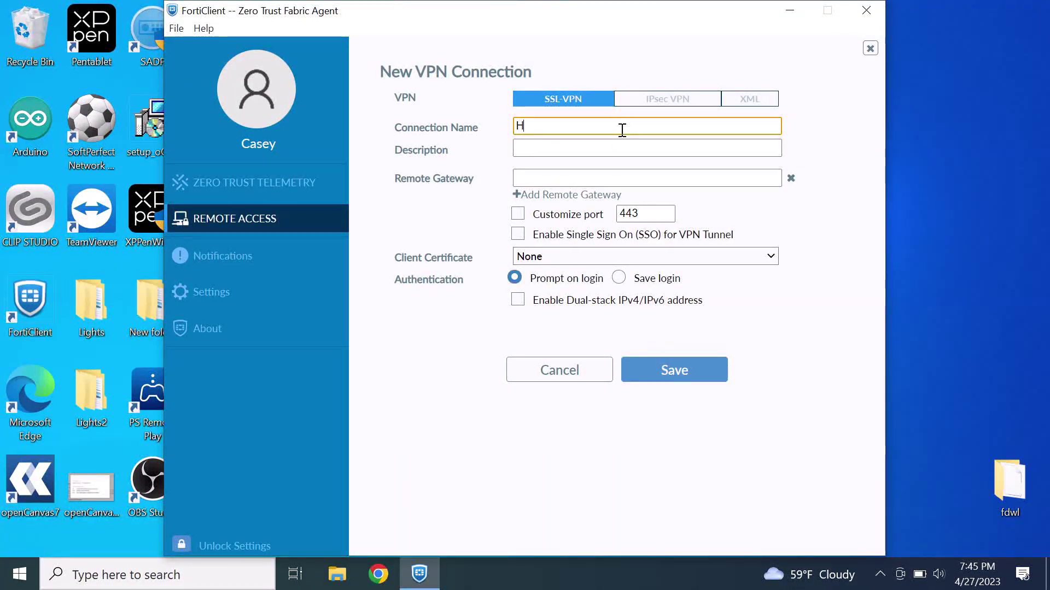
type("ome")
left_click(585, 174)
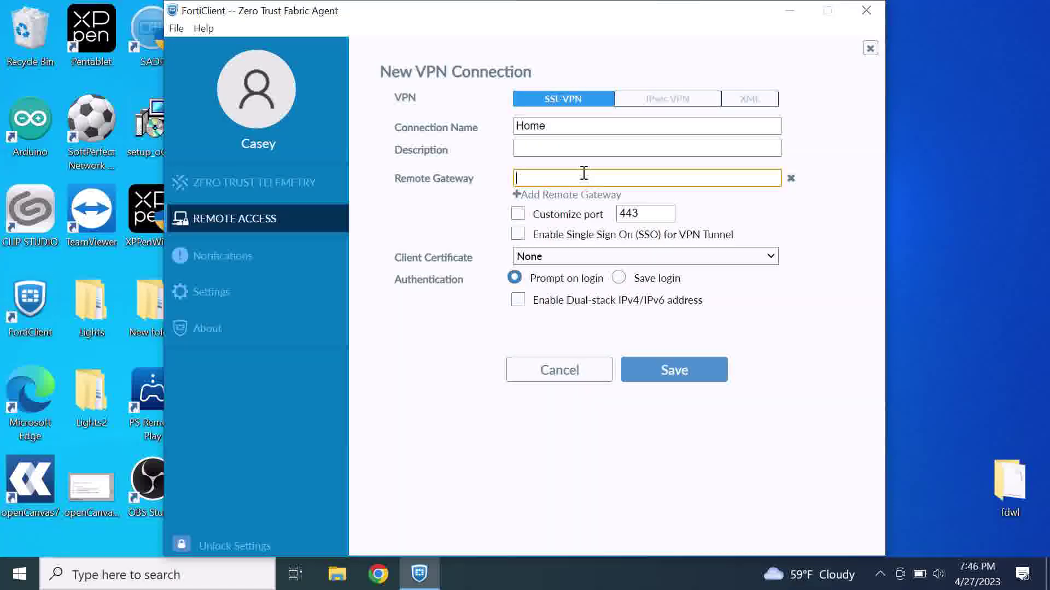
type("s")
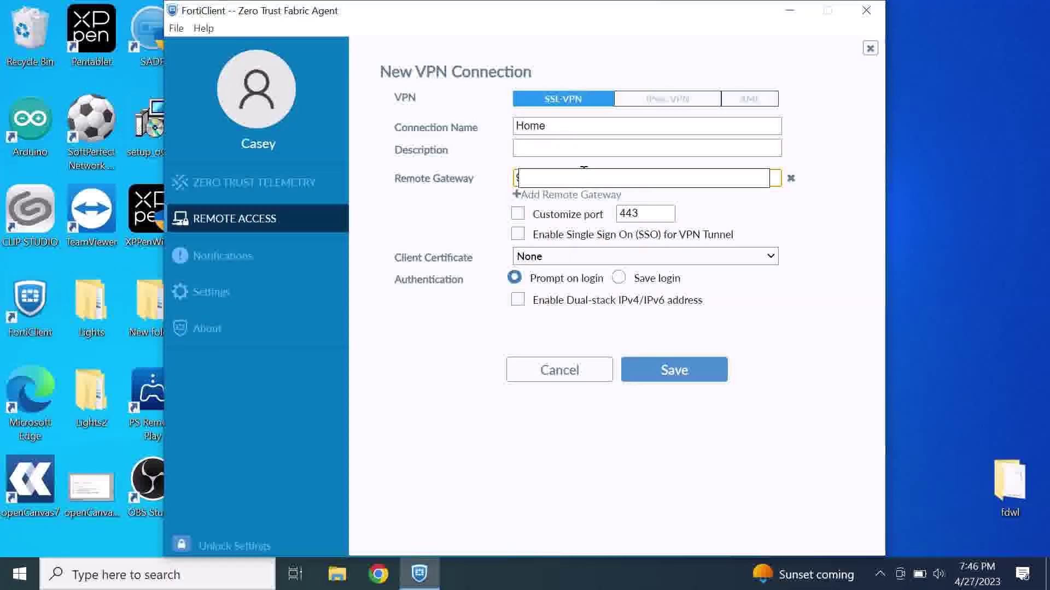
left_click(614, 213)
left_click(646, 212)
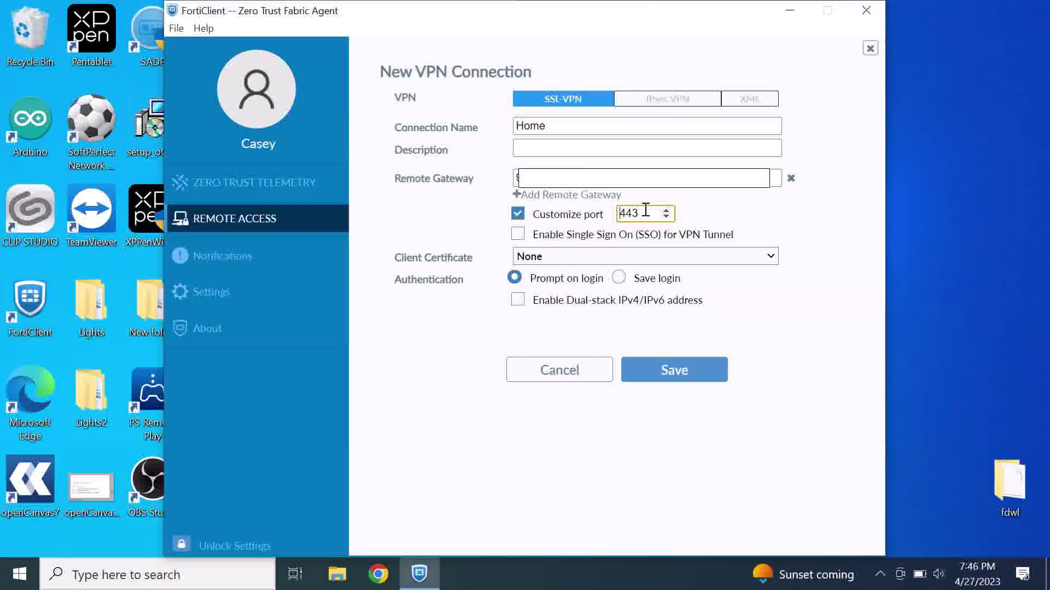
type("18")
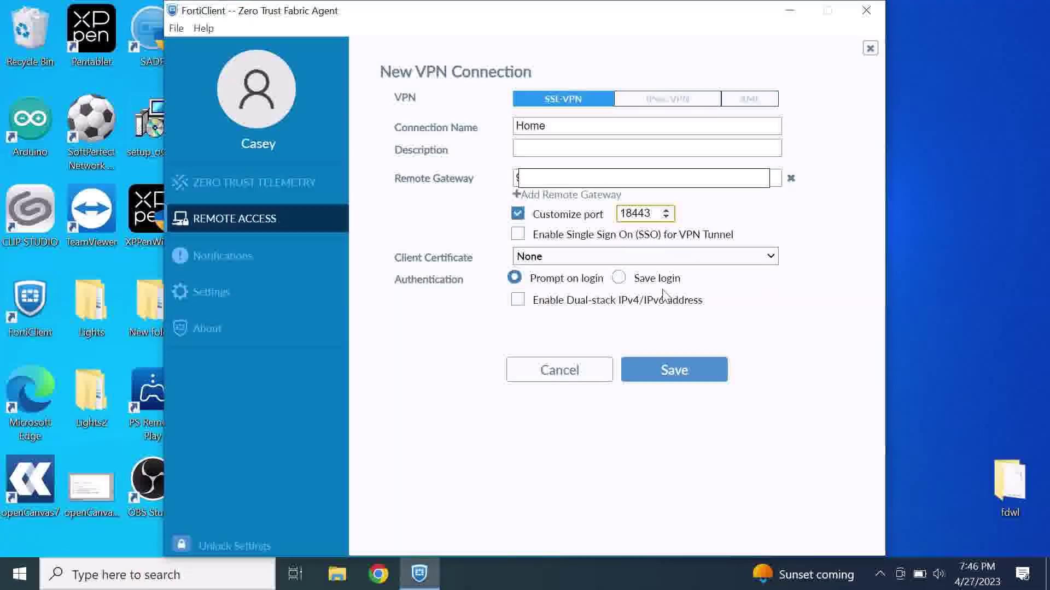
left_click(661, 370)
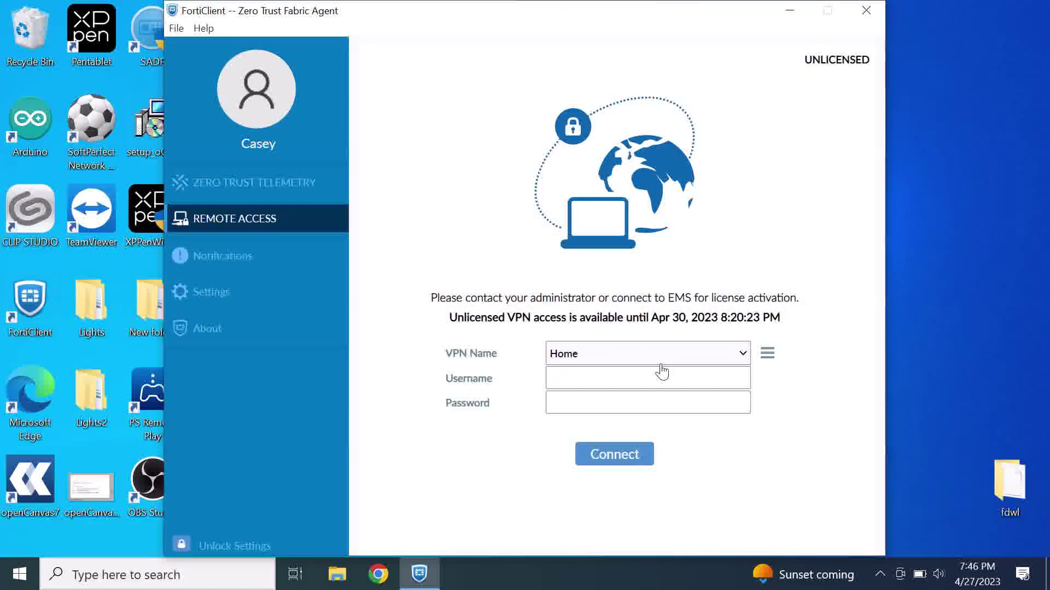
Sign in to the Home VPN with the VPN user's username and password
left_click(626, 377)
type("ca")
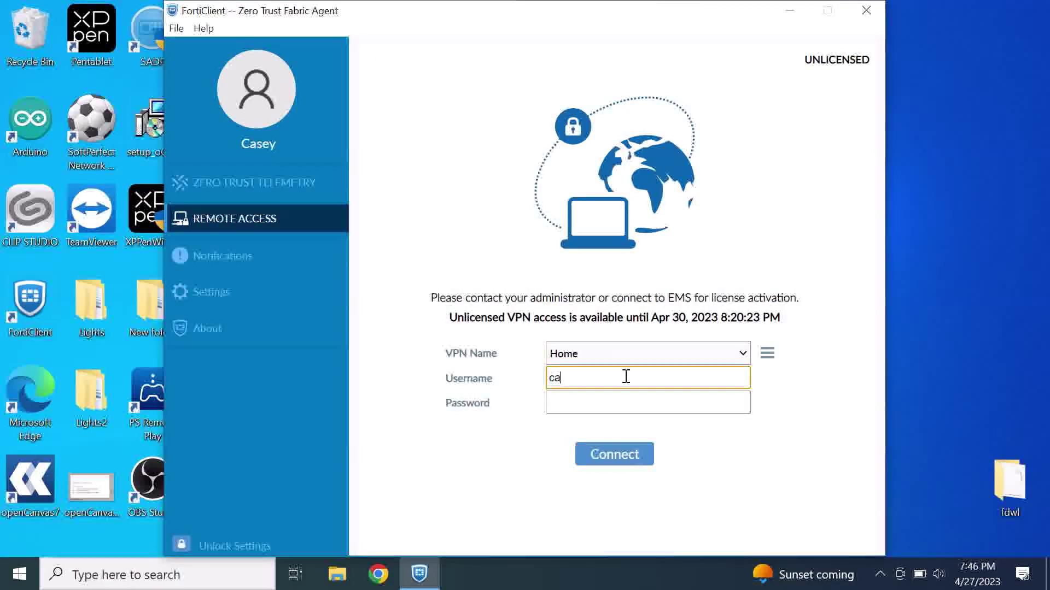
type("sey")
key("Tab")
type("*******")
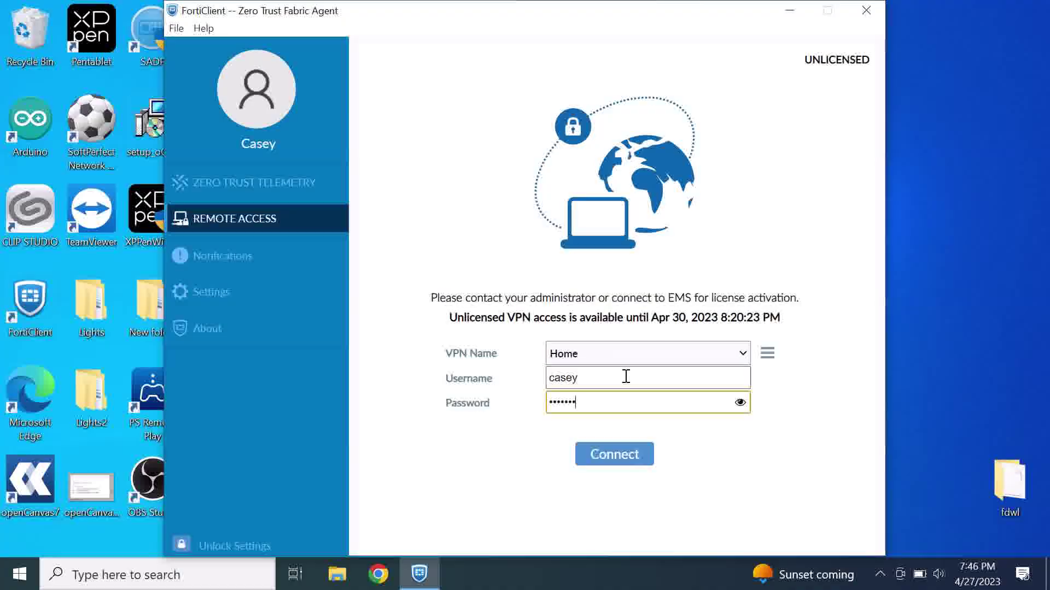
type("*****")
key("Return")
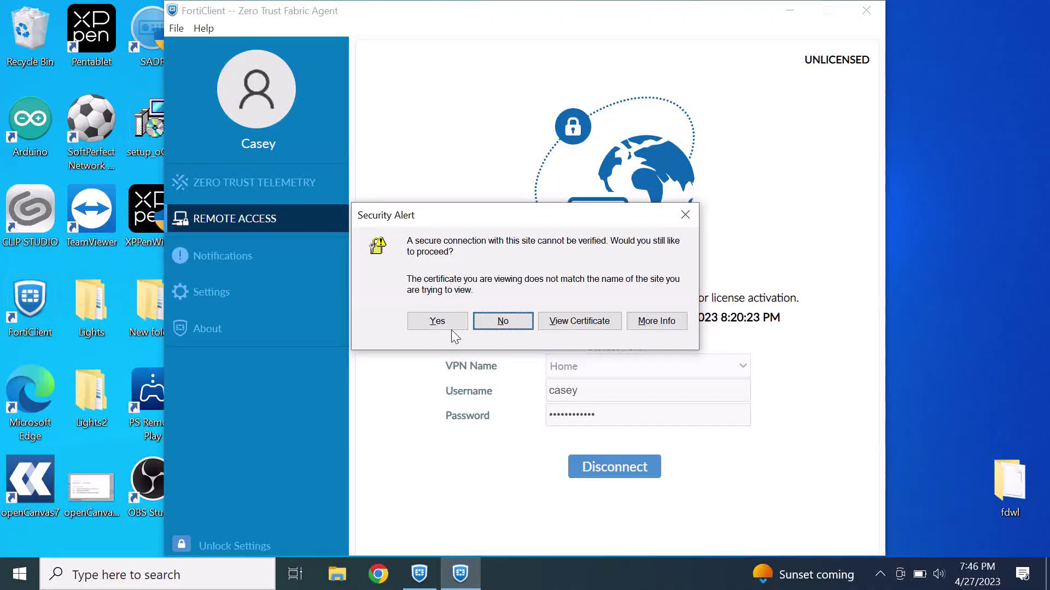
Accept the certificate warning, submit the FortiToken code, then minimise FortiClient
left_click(452, 329)
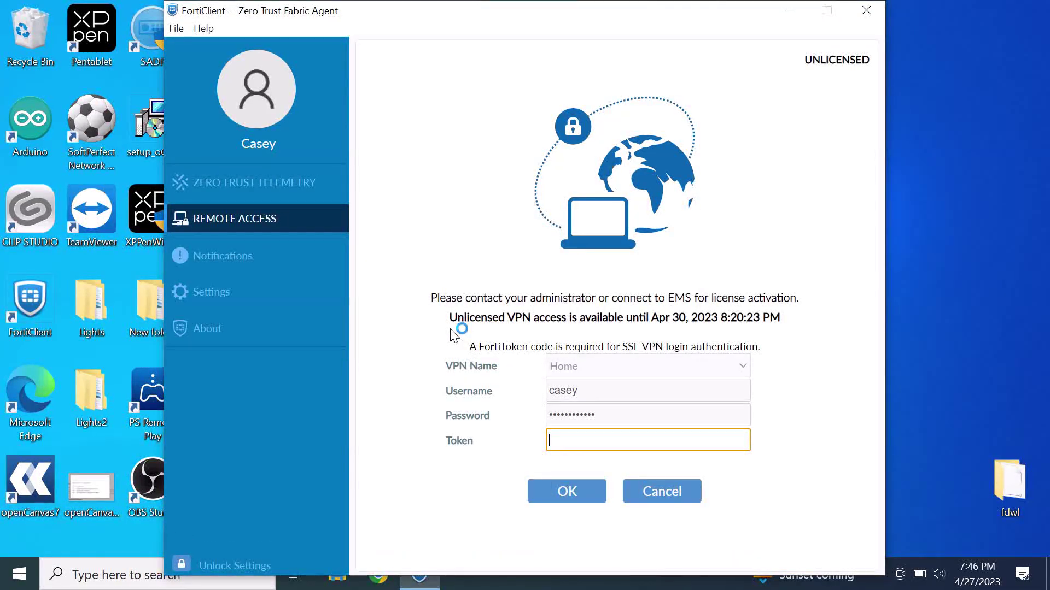
type("1")
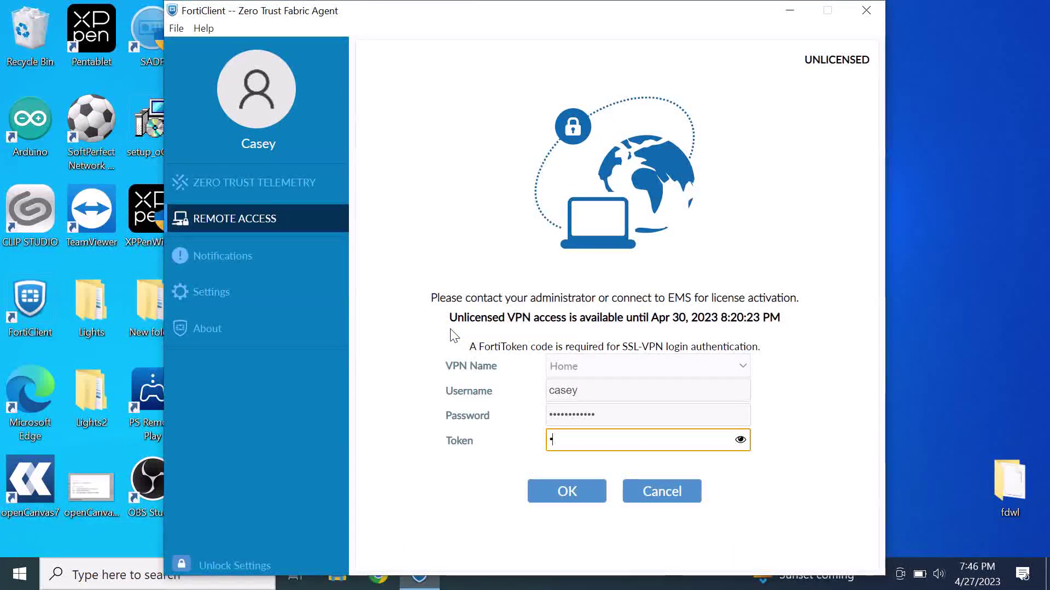
type("234")
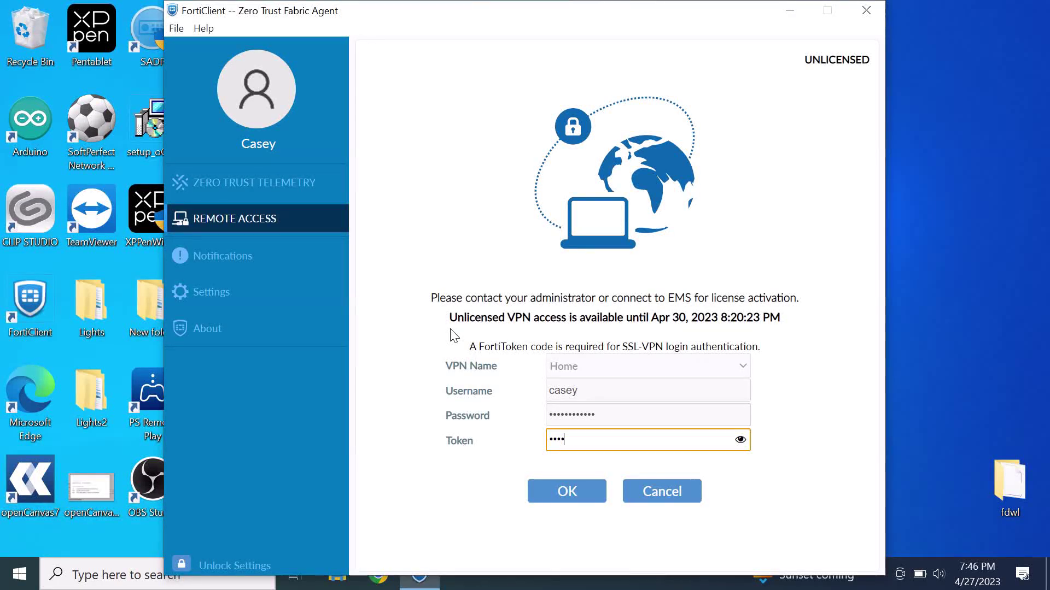
type("56")
left_click(554, 486)
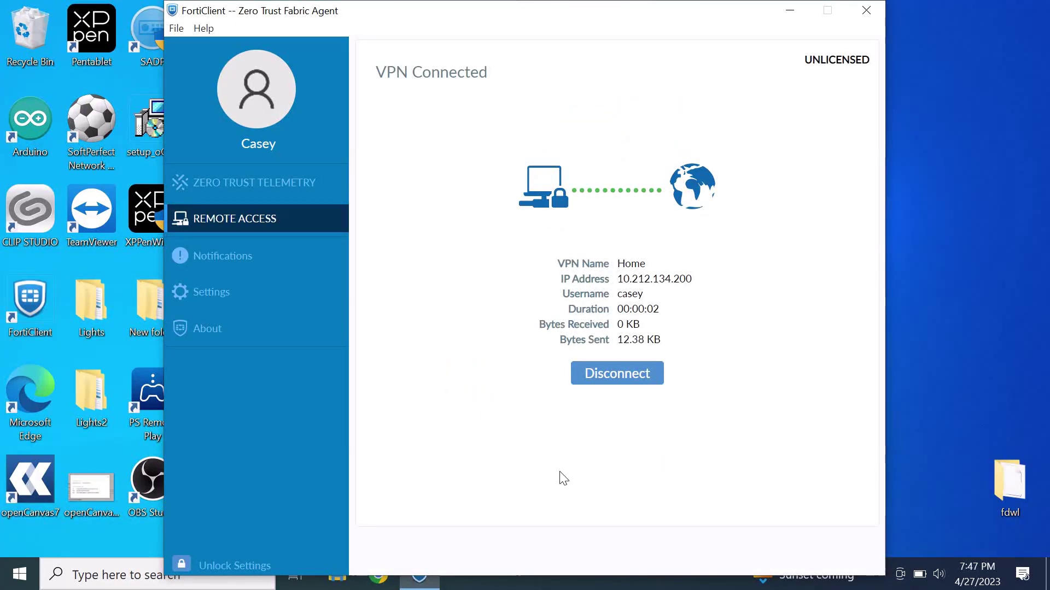
left_click(792, 14)
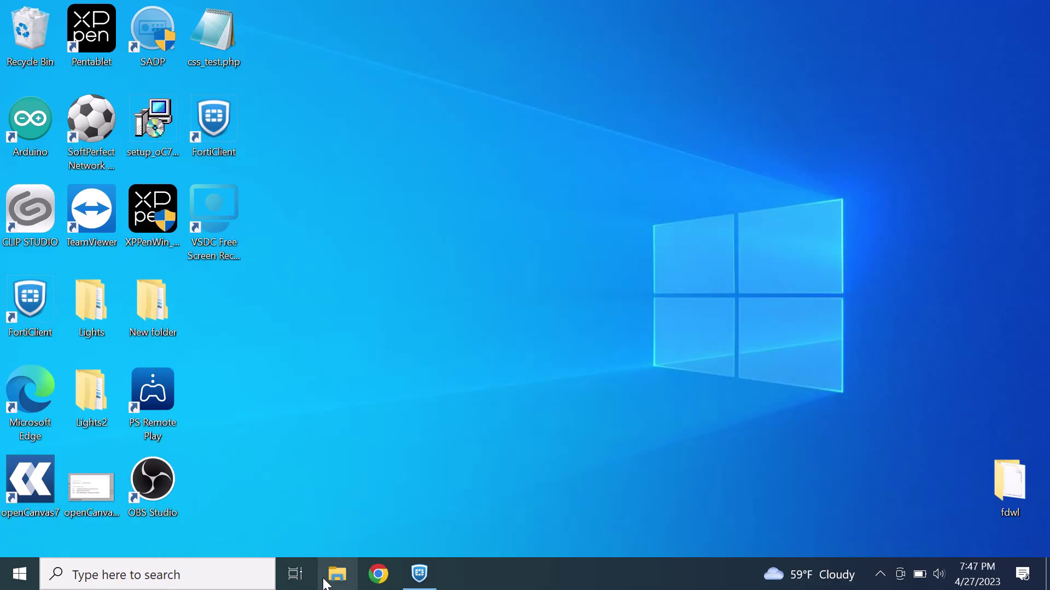
Open Command Prompt and run ipconfig to show the VPN adapter at 10.212.134.200 and the Wi-Fi adapter
key("super")
type("cmd")
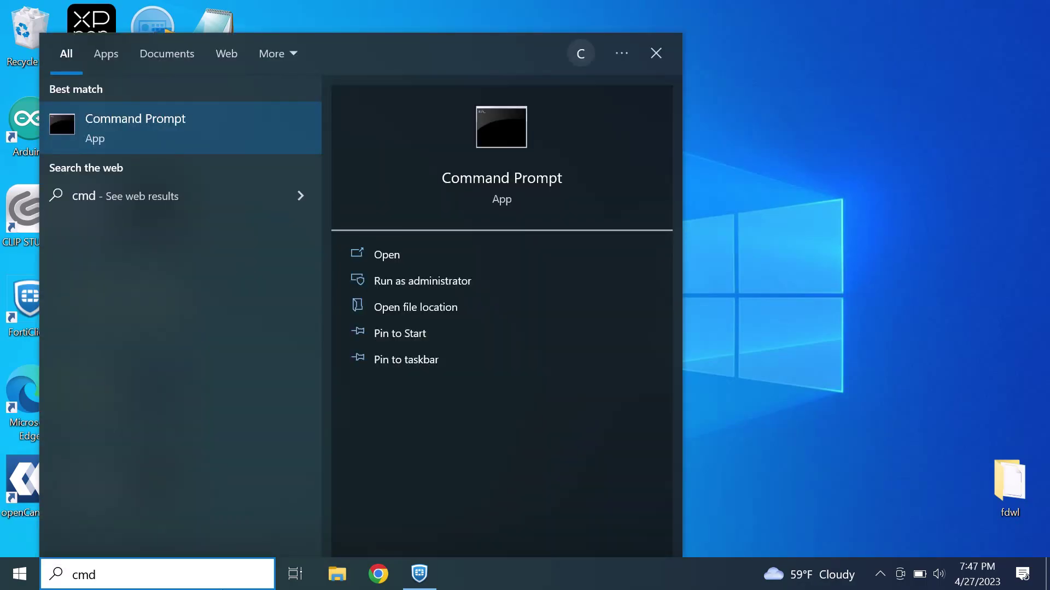
key("Return")
type("ip")
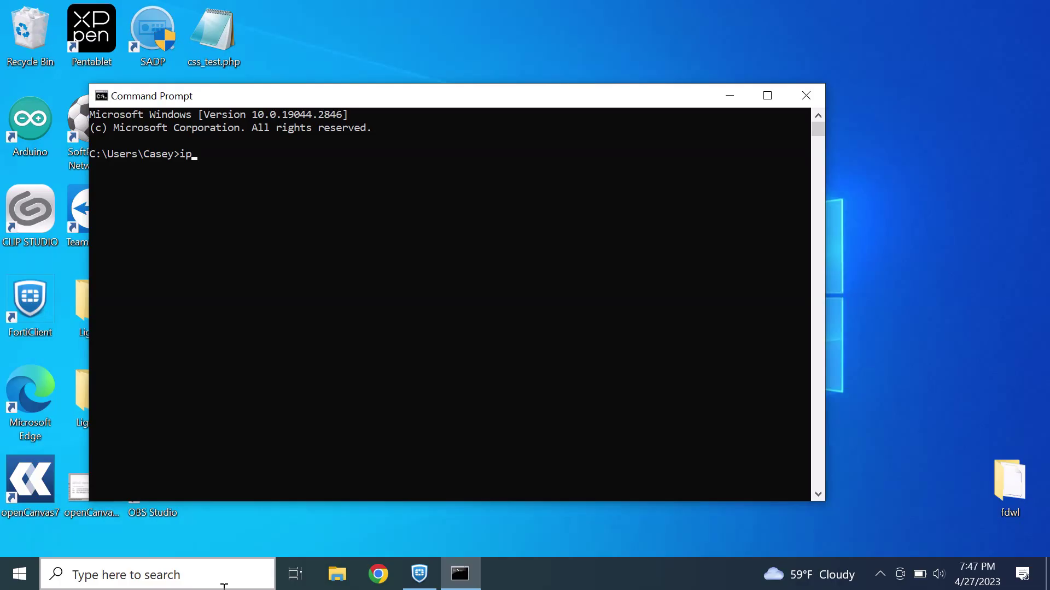
type("config")
key("Return")
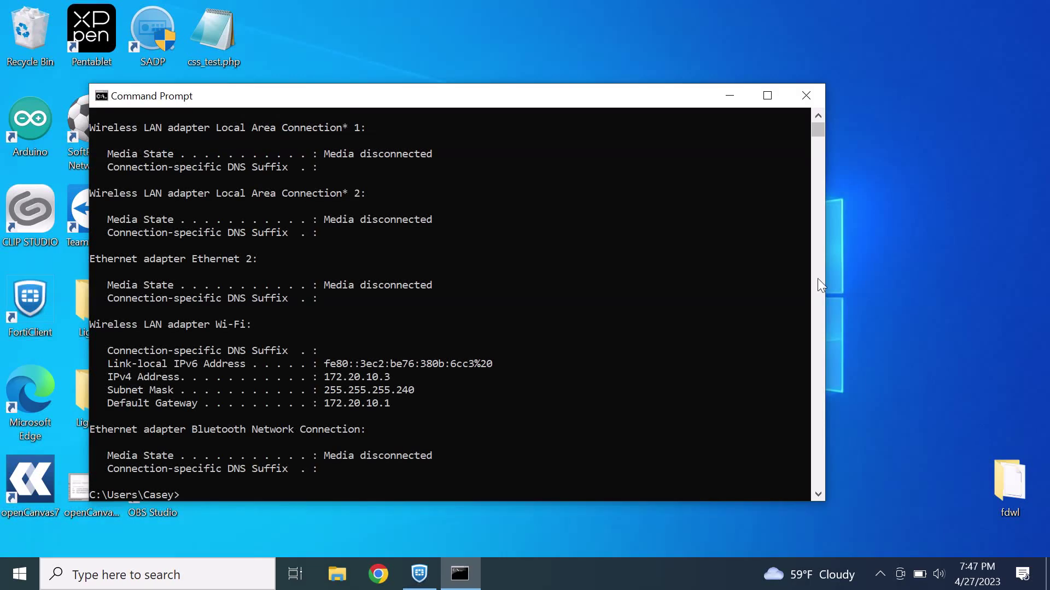
Clear the console with cls and click inside the Command Prompt window
type("cls")
key("Return")
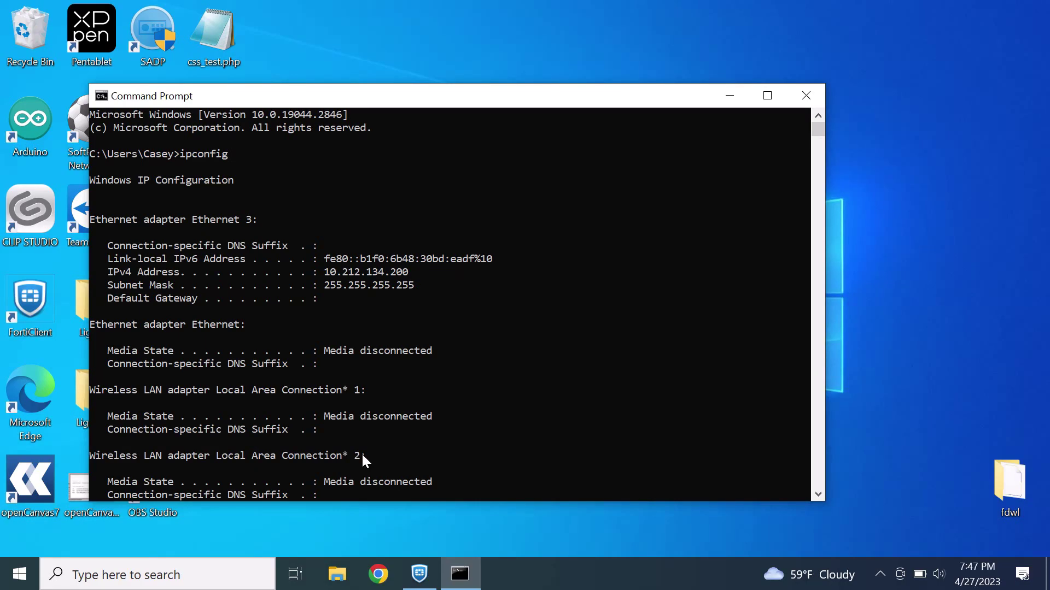
left_click(819, 494)
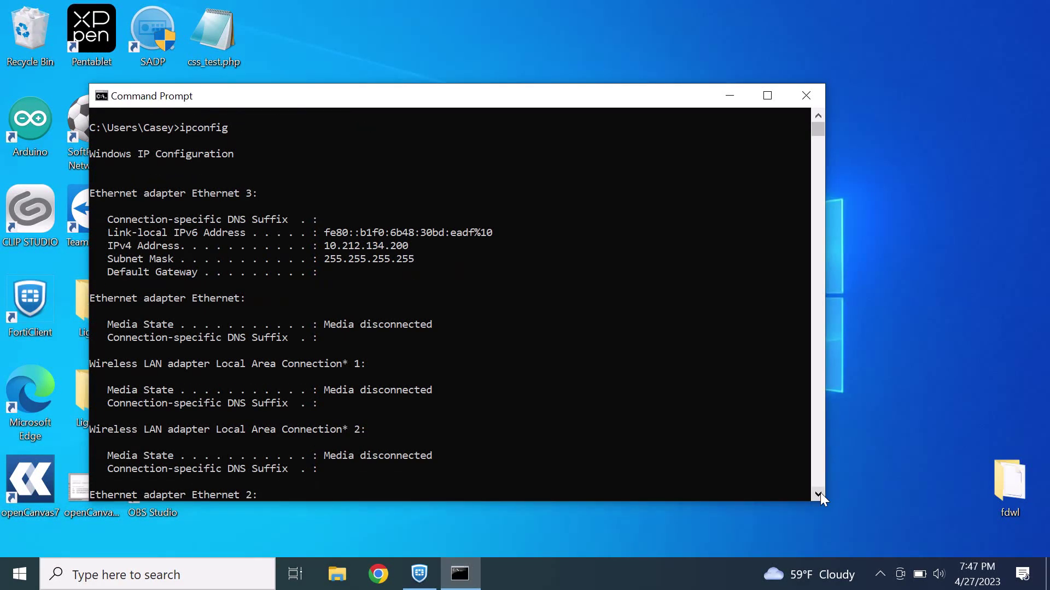
left_click(818, 495)
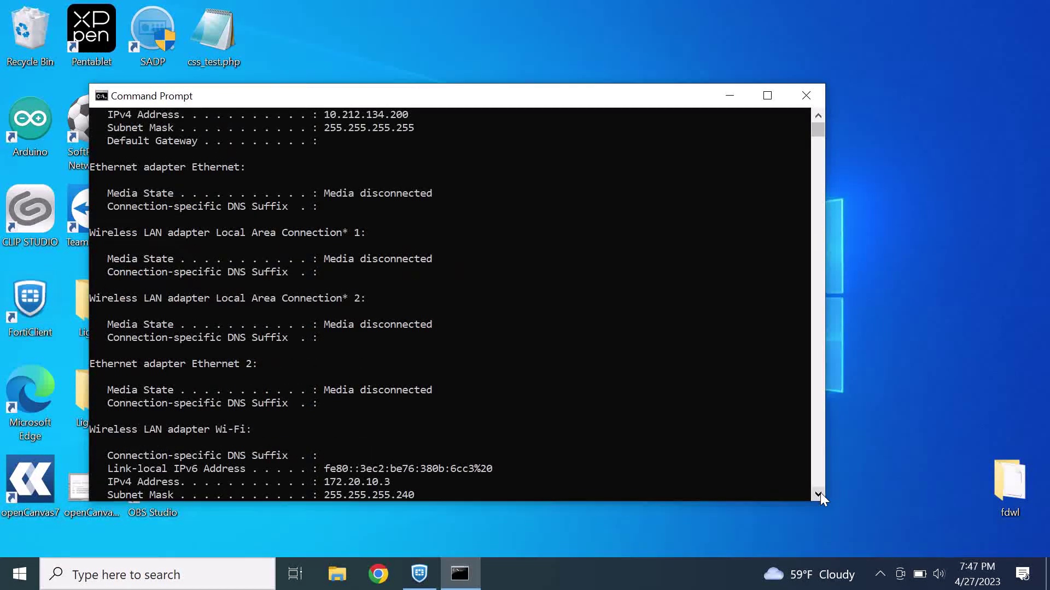
left_click(818, 494)
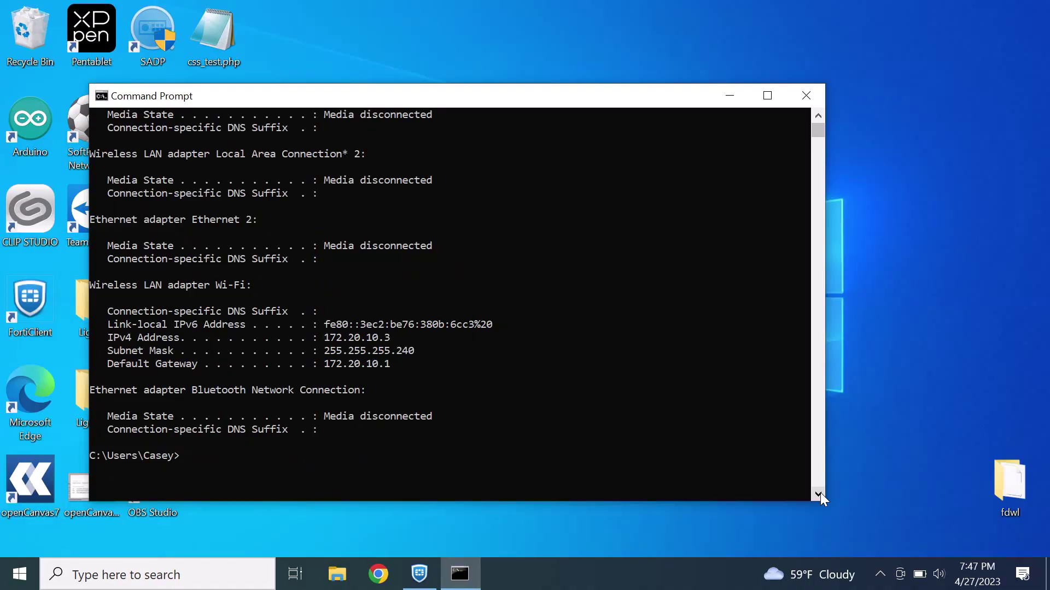
Ping LAN hosts 10.1.1.1 and 10.1.1.199, retrying the second after a bare address was rejected
type("ping 10.1.1.1")
key("Return")
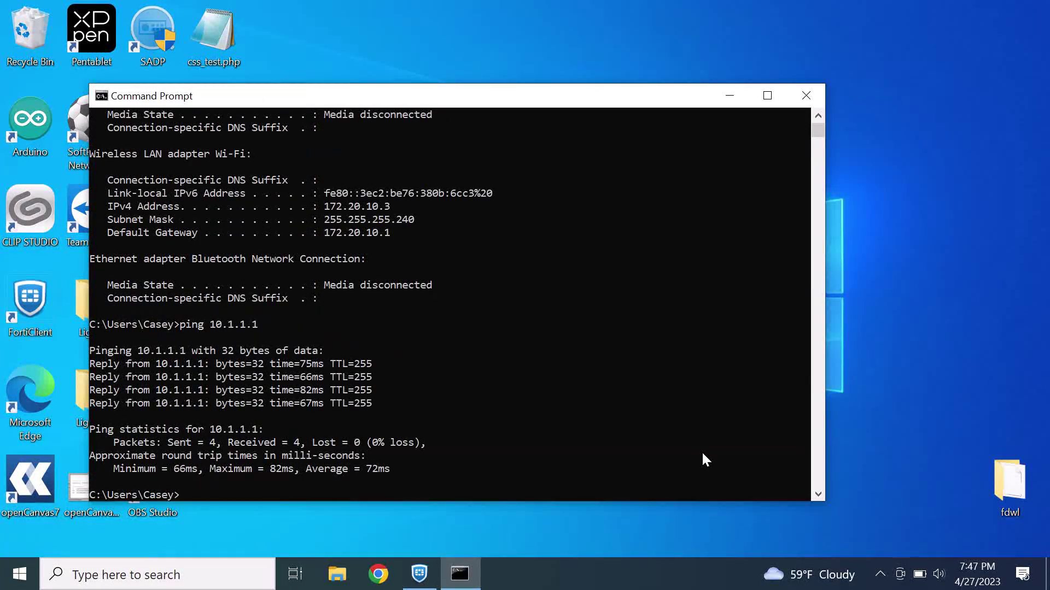
type("10.1.1.199")
key("Return")
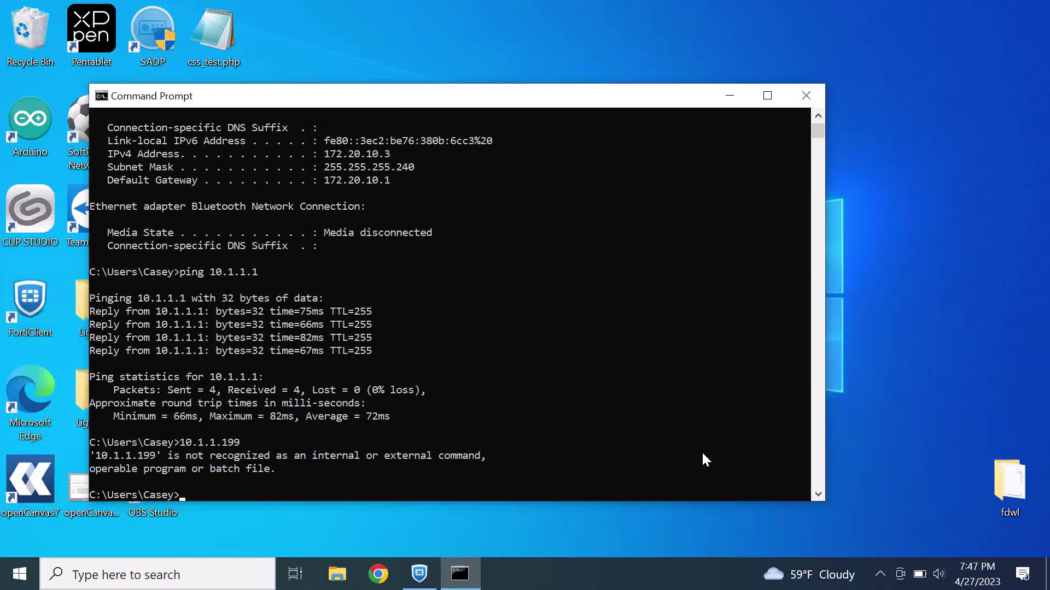
type("ping 10.1.1.199")
key("Return")
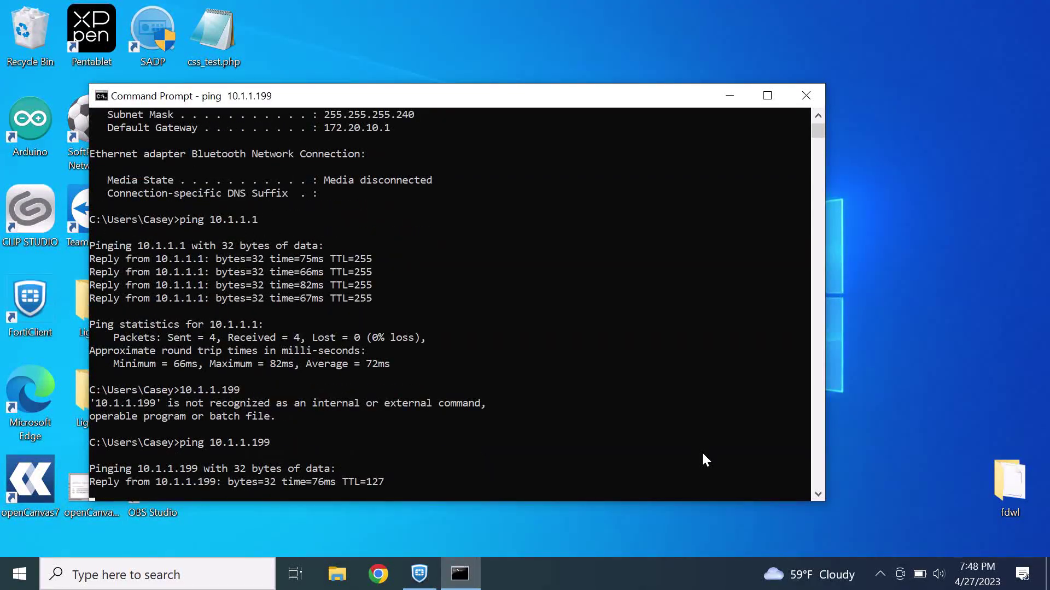